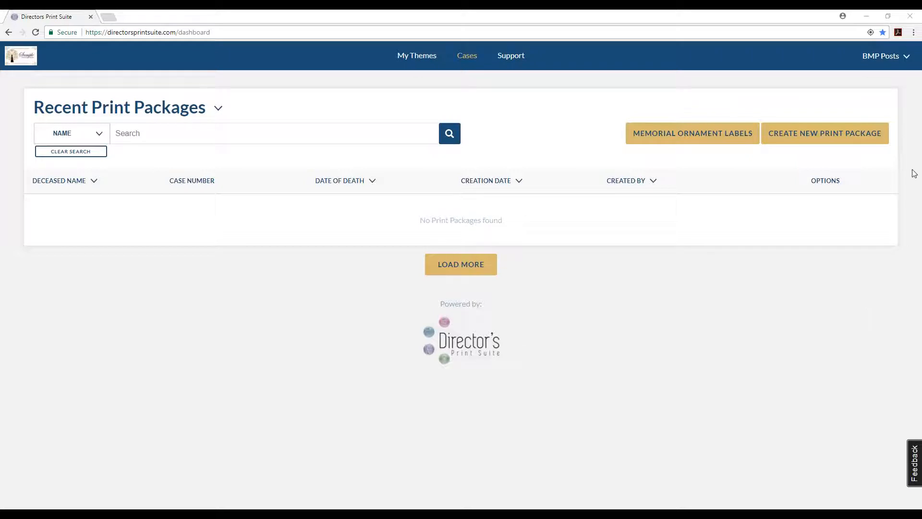
Start creating a new print package
left_click(866, 139)
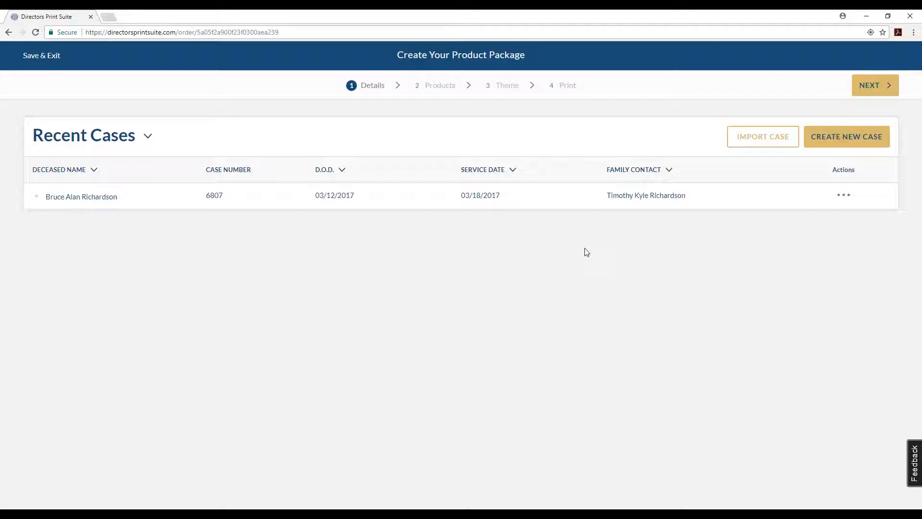
left_click(746, 139)
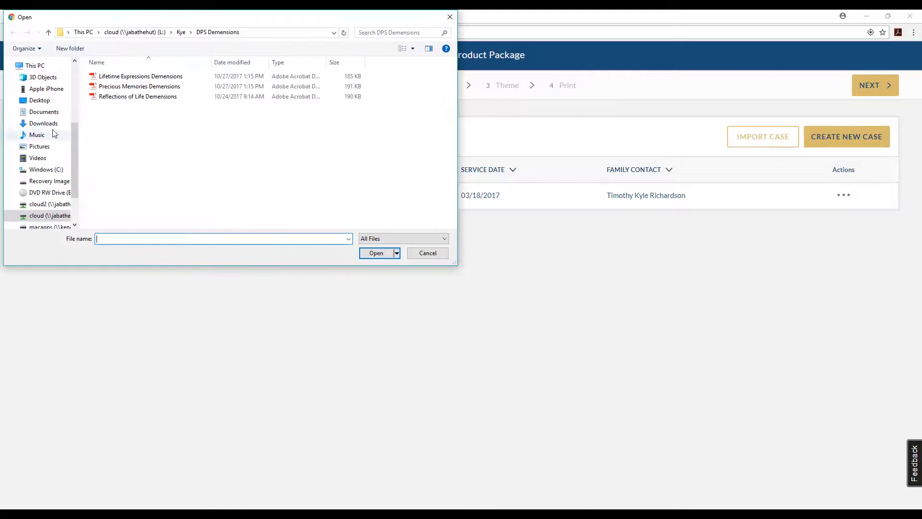
left_click(40, 100)
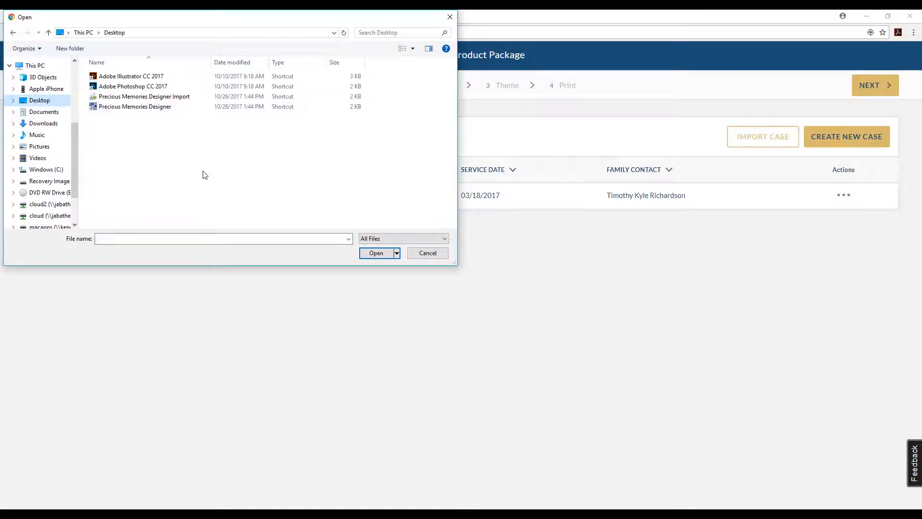
left_click(440, 253)
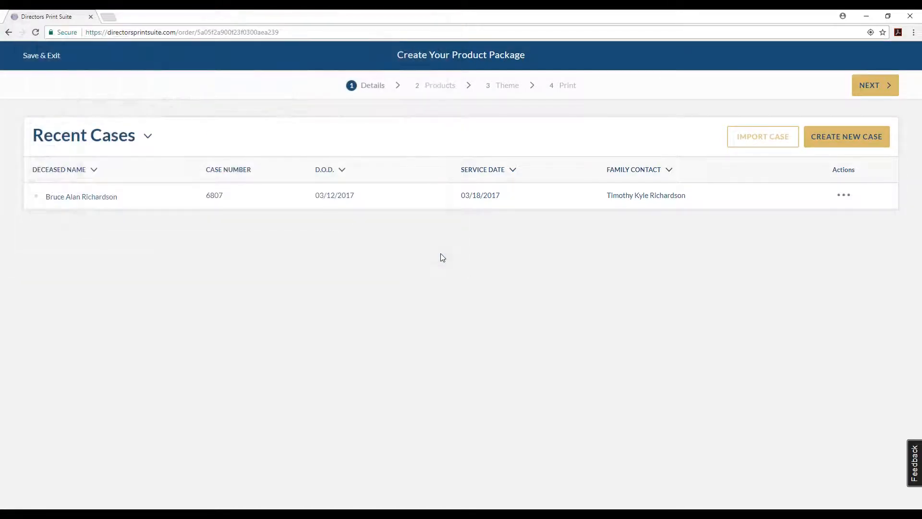
left_click(843, 140)
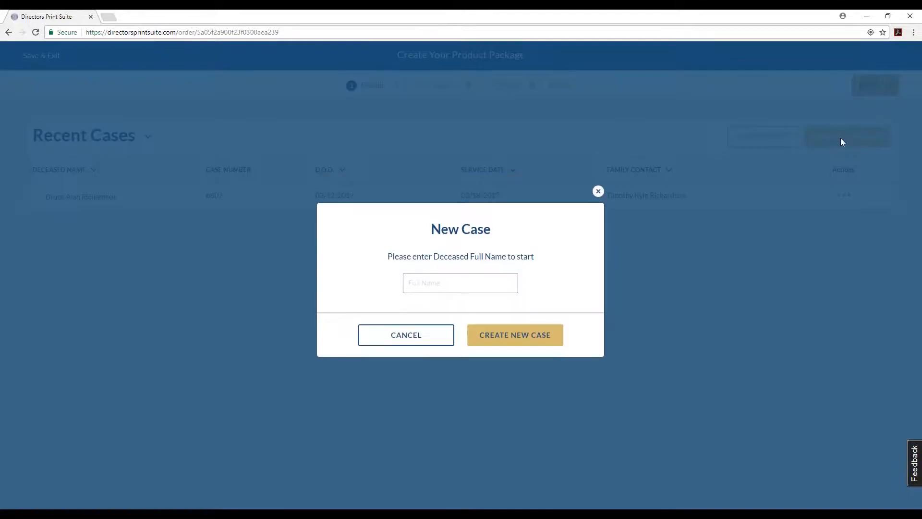
left_click(470, 281)
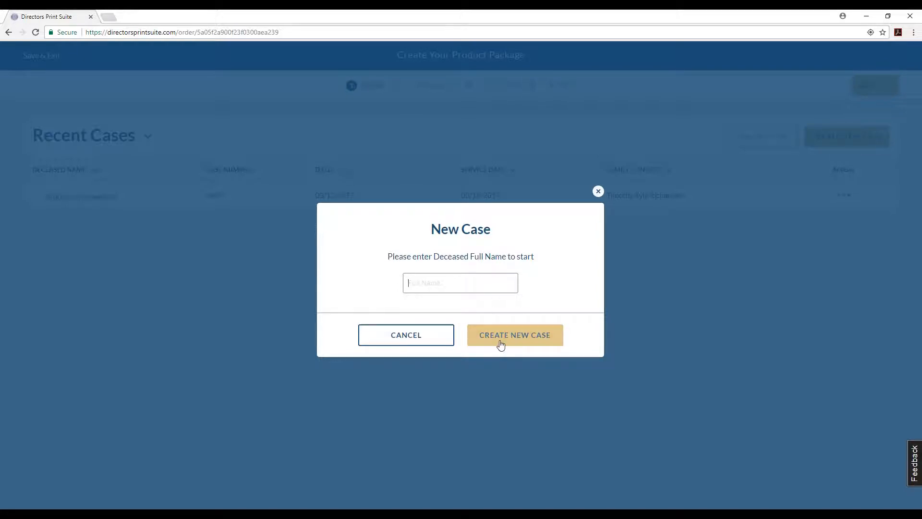
left_click(599, 191)
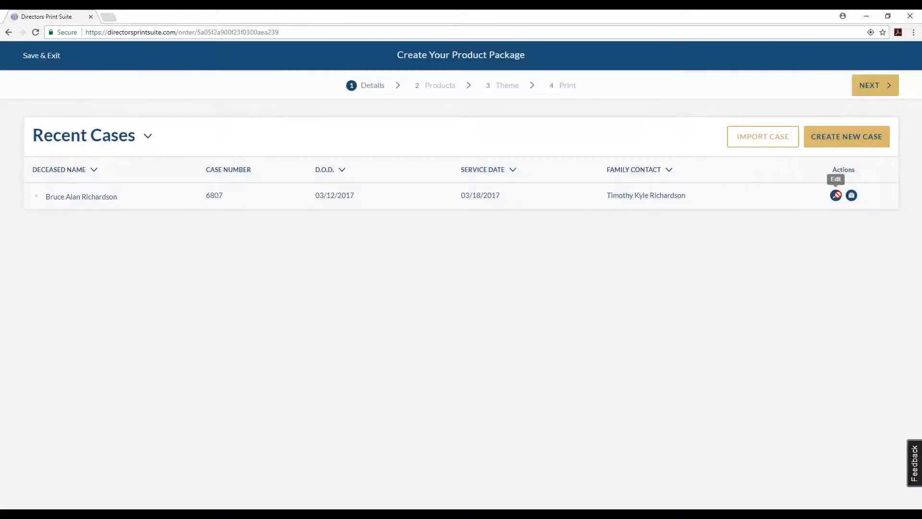
Open the listed case for editing and look through its Obituary, Service Info and Military/Veteran sections, returning to Deceased Info
left_click(836, 195)
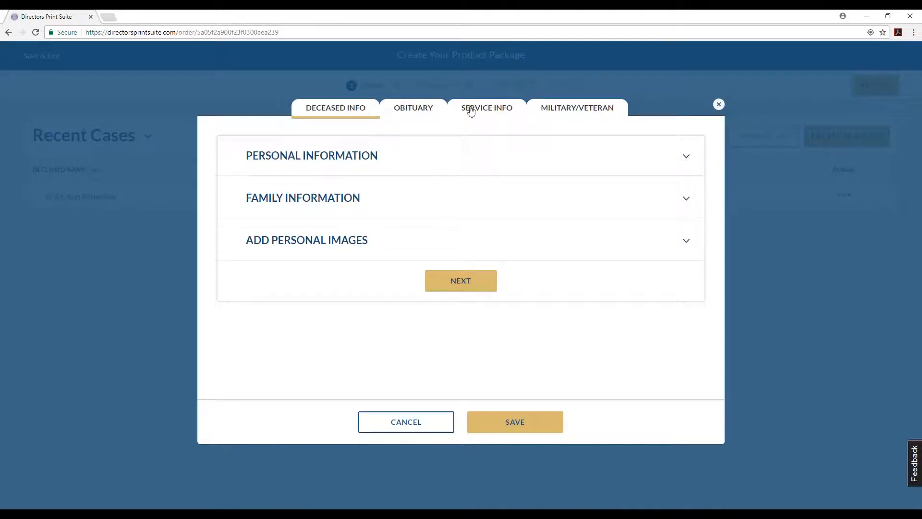
left_click(400, 112)
left_click(473, 109)
left_click(561, 107)
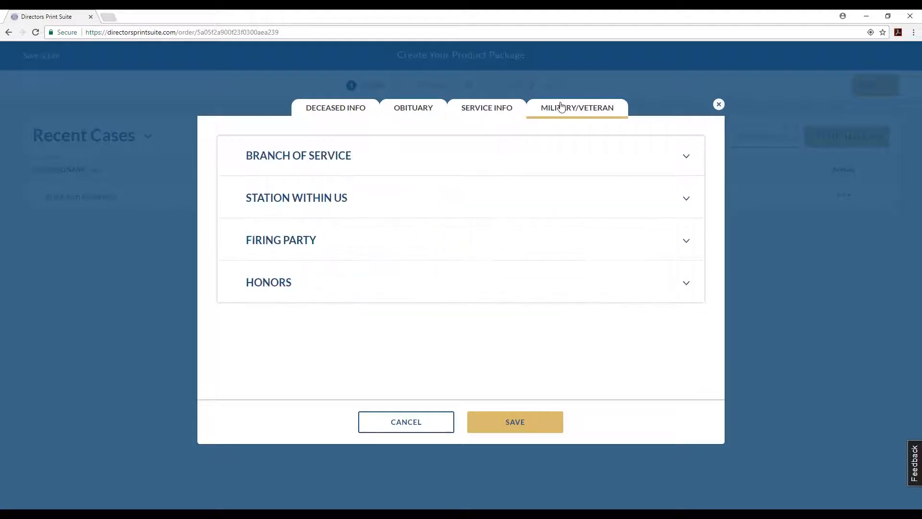
left_click(347, 110)
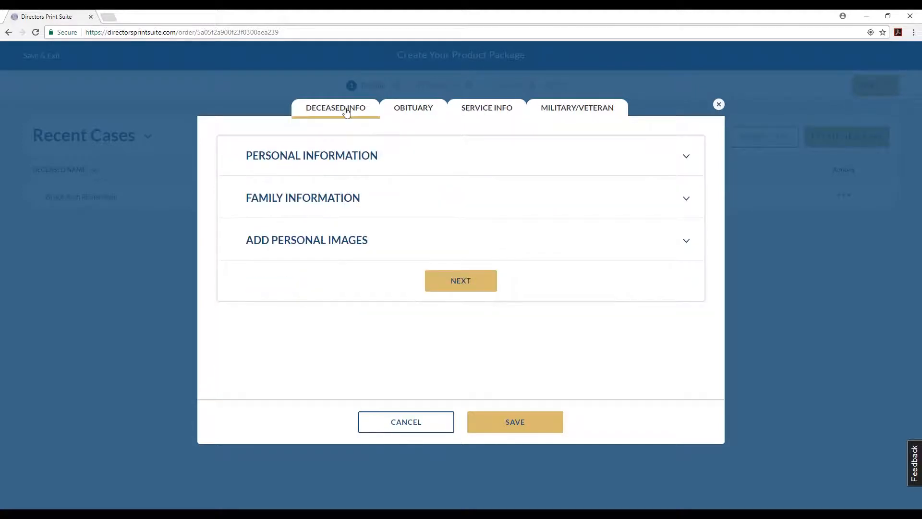
Review the personal information and family information recorded for the deceased
left_click(330, 155)
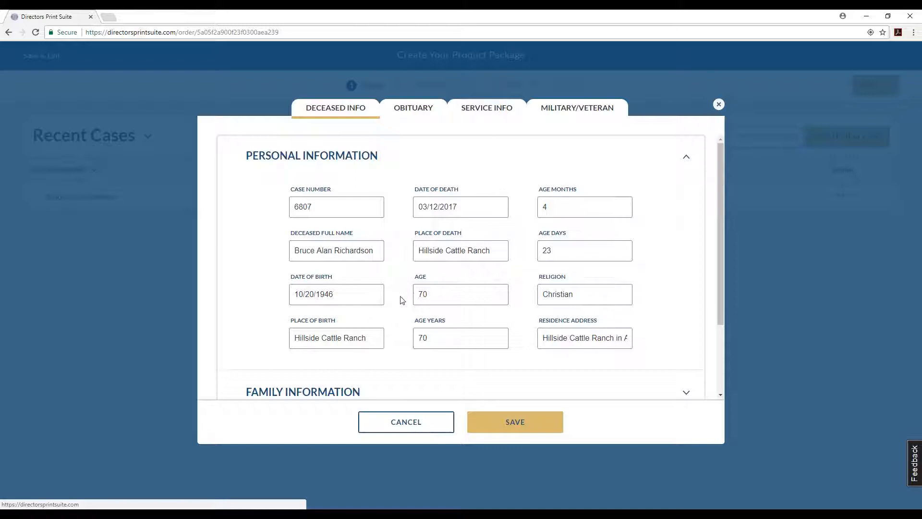
scroll(394, 345, "down", 2)
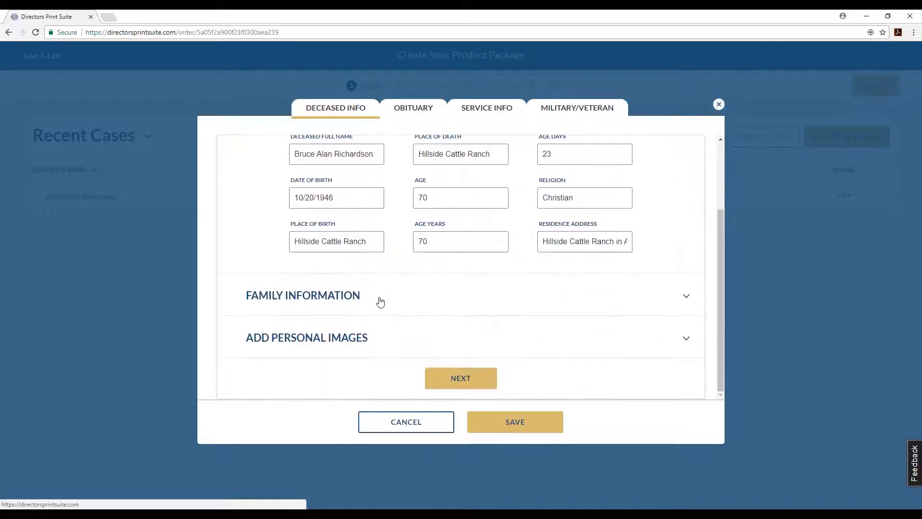
left_click(378, 298)
scroll(384, 283, "down", 1)
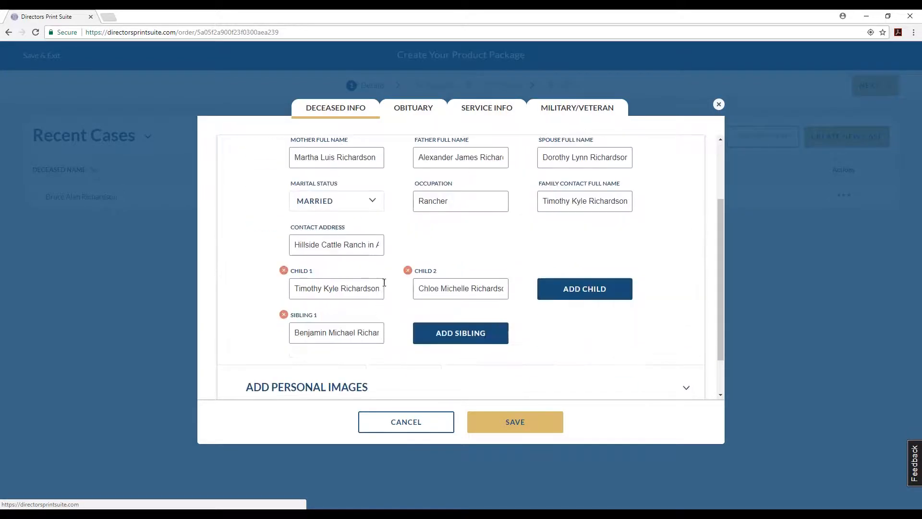
left_click(318, 202)
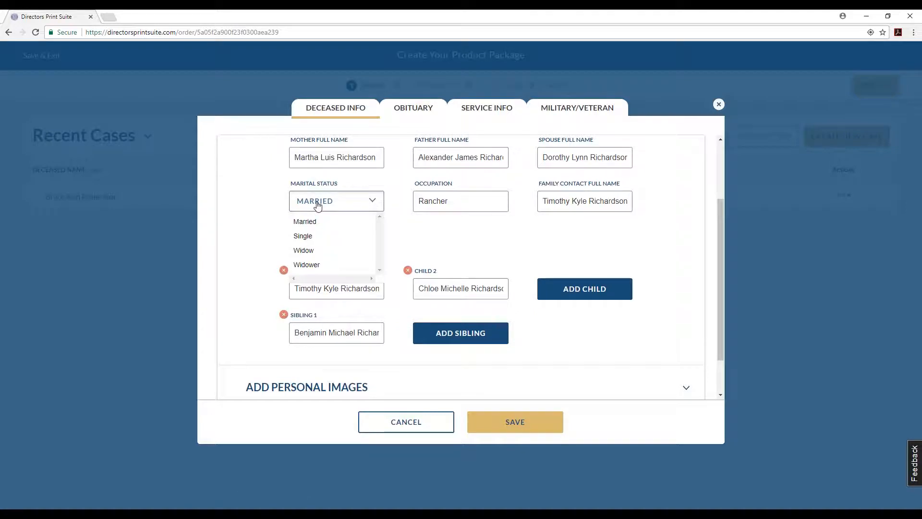
left_click(317, 203)
left_click(560, 289)
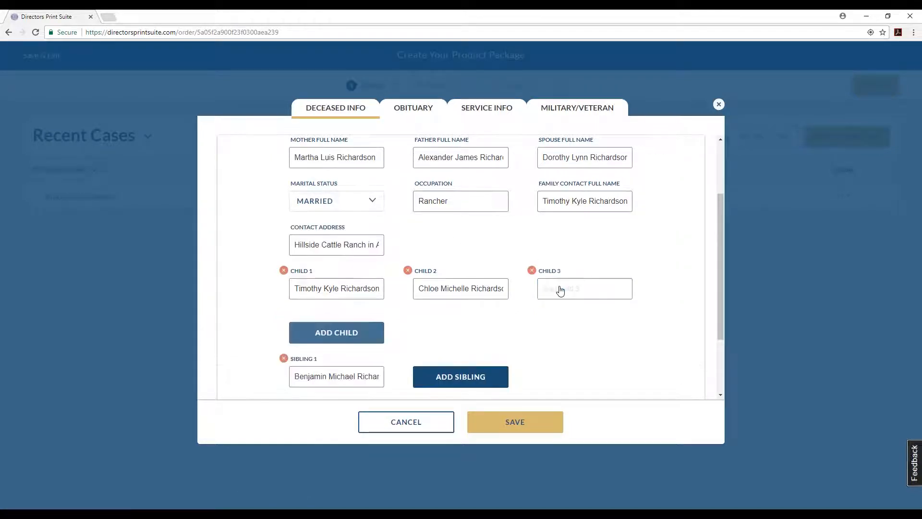
left_click(531, 271)
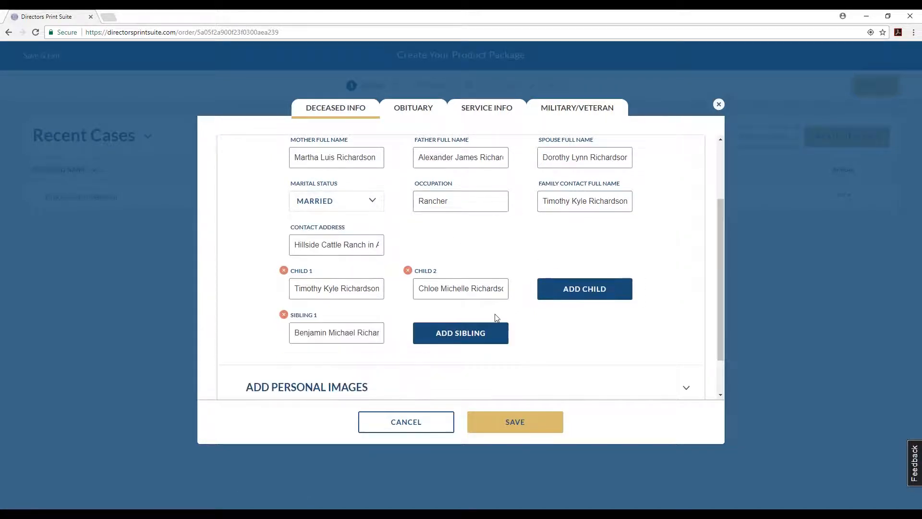
View the case's personal images and check the image upload file chooser without adding a file
scroll(496, 317, "down", 1)
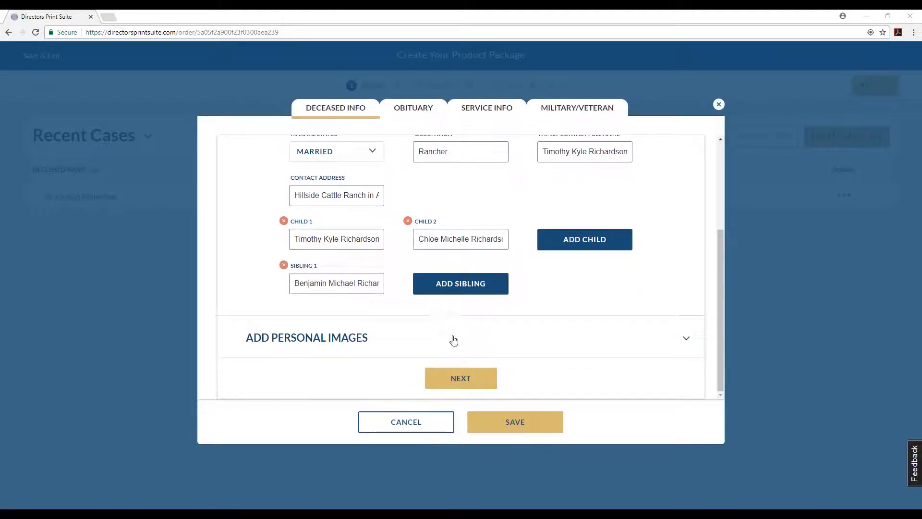
left_click(454, 340)
scroll(454, 340, "up", 2)
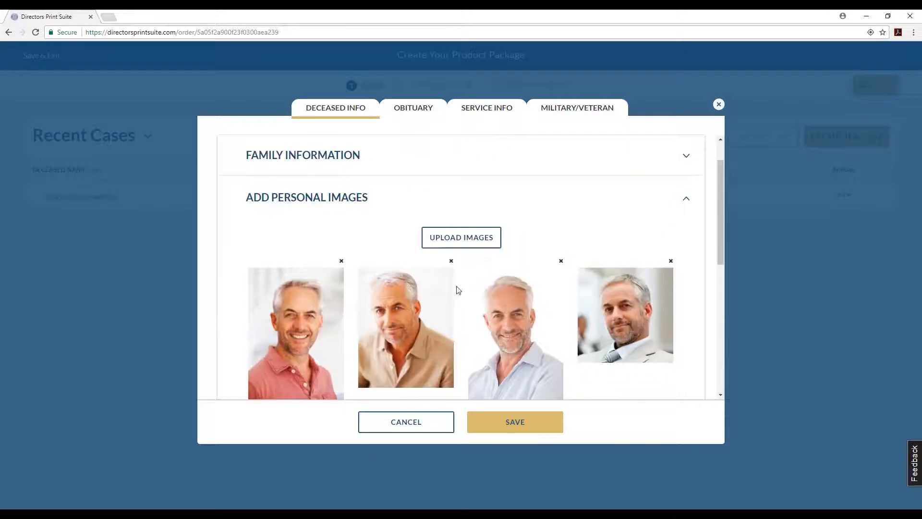
left_click(471, 240)
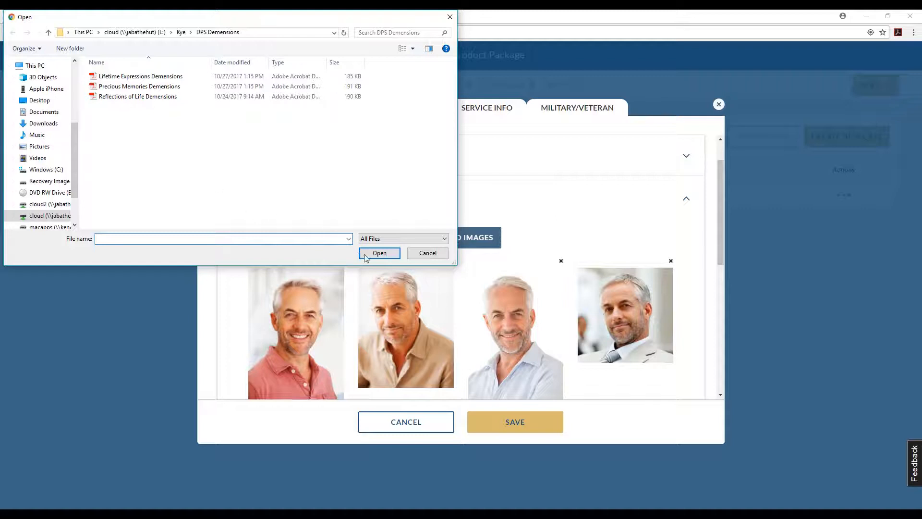
left_click(424, 253)
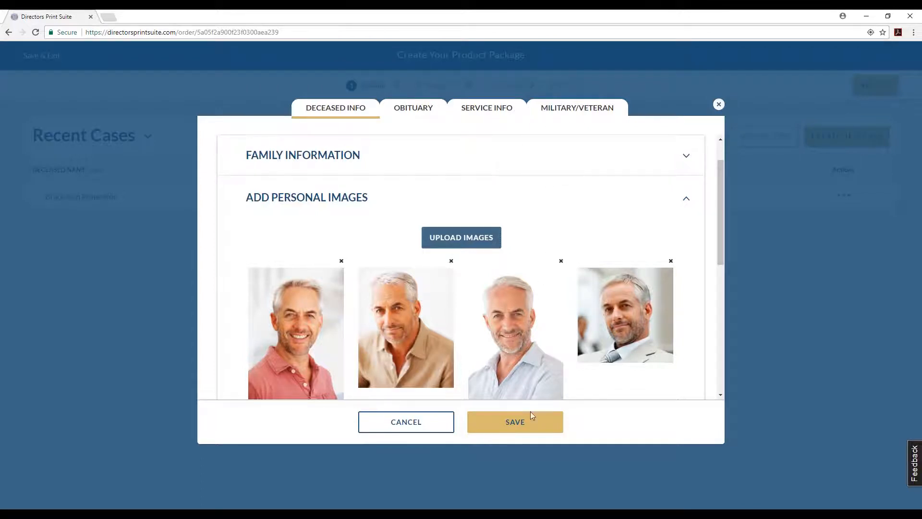
Save the case details and close the case editor
left_click(517, 427)
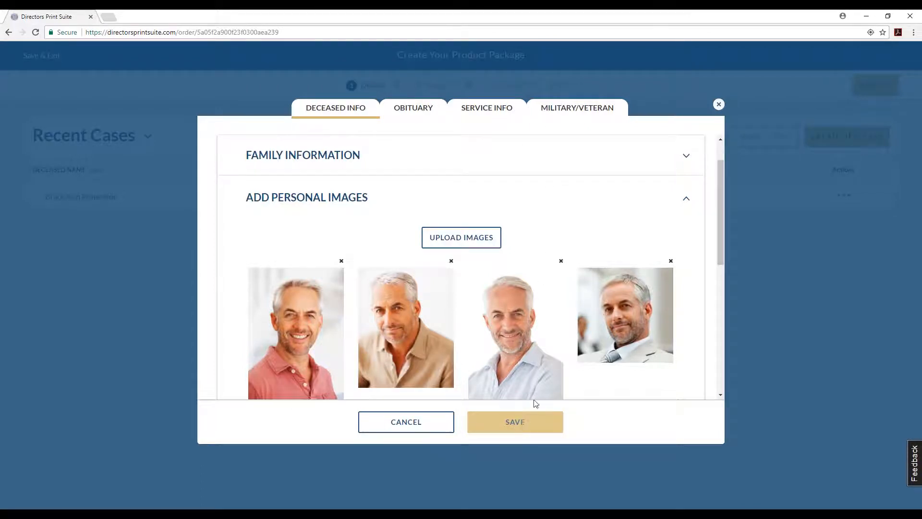
left_click(719, 105)
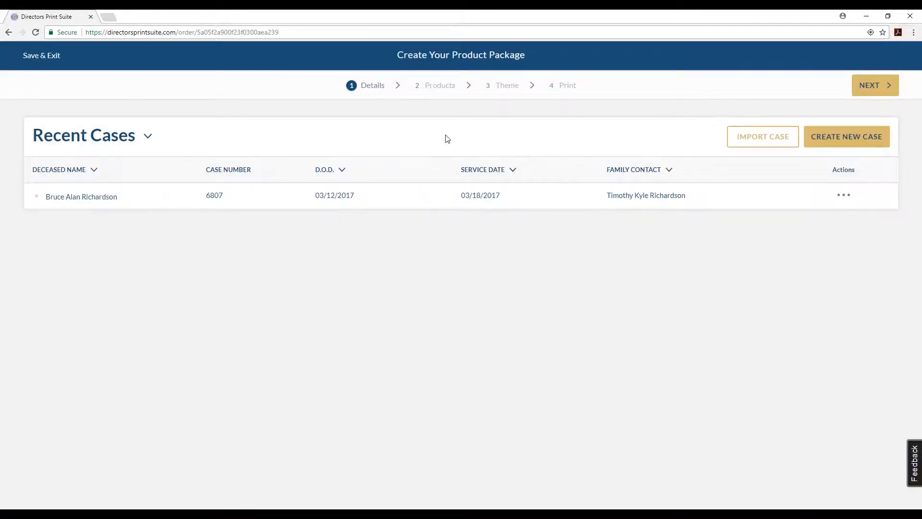
Choose the listed case for the print package and continue to product selection
mouse_move(431, 204)
left_click(37, 197)
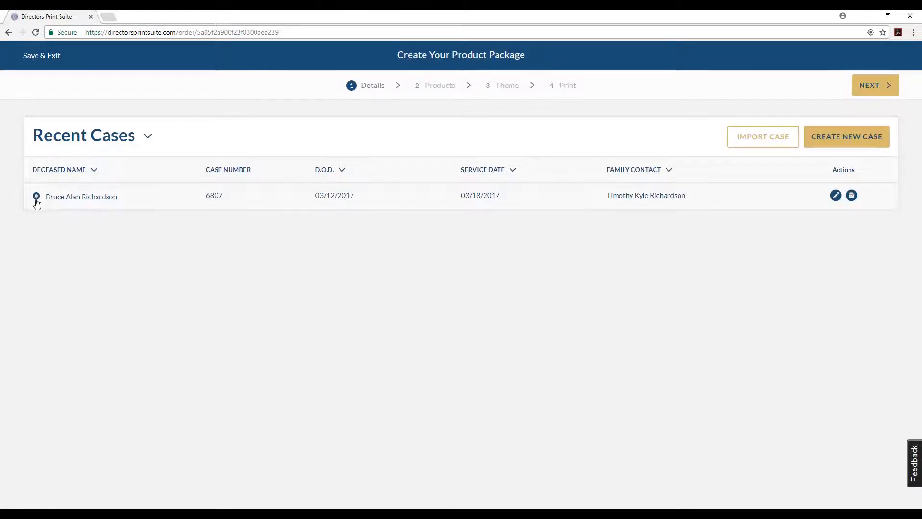
left_click(869, 85)
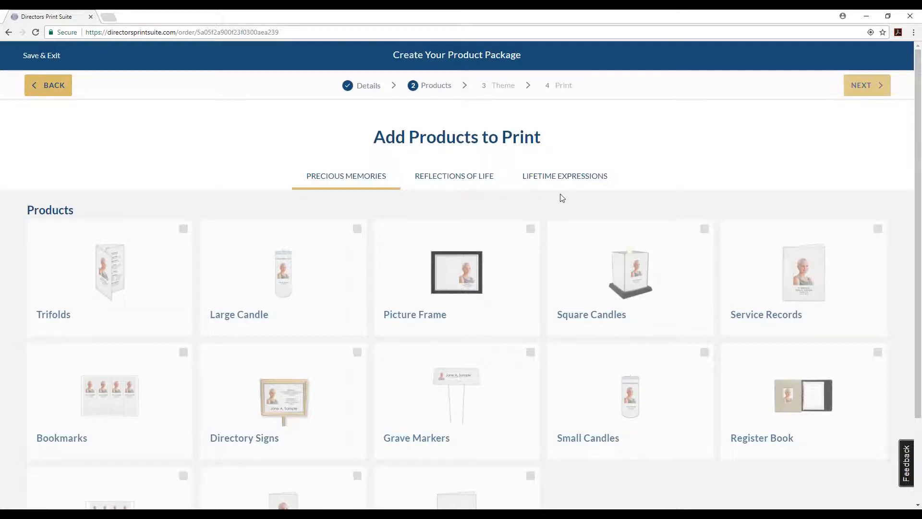
Look over the Reflections of Life and Lifetime Expressions product lines, returning to Precious Memories
left_click(480, 182)
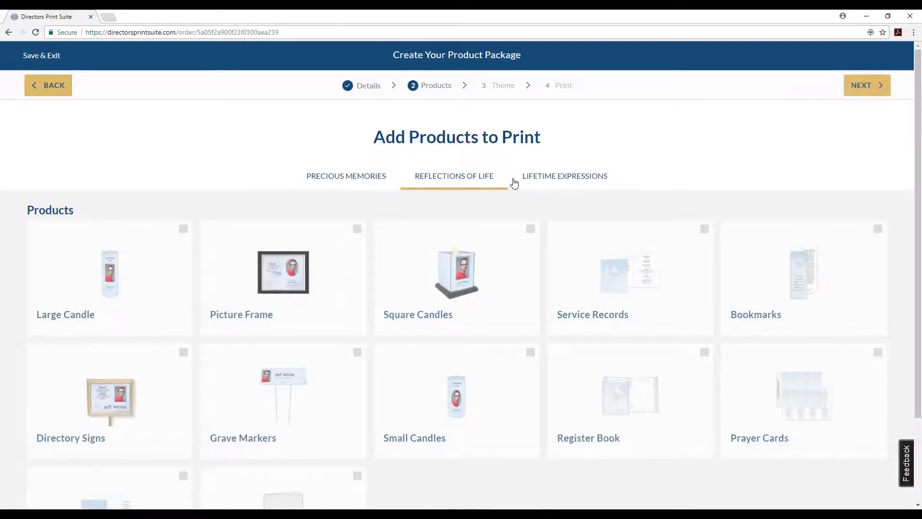
left_click(556, 183)
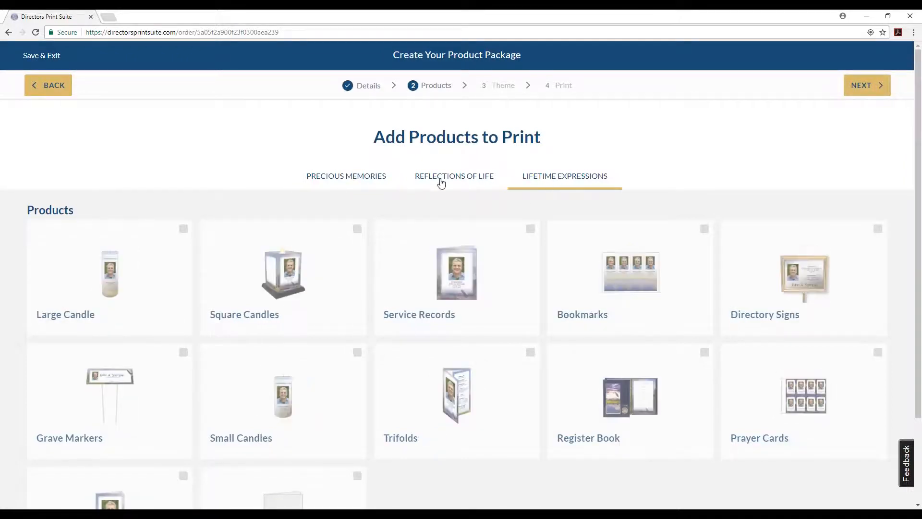
left_click(364, 182)
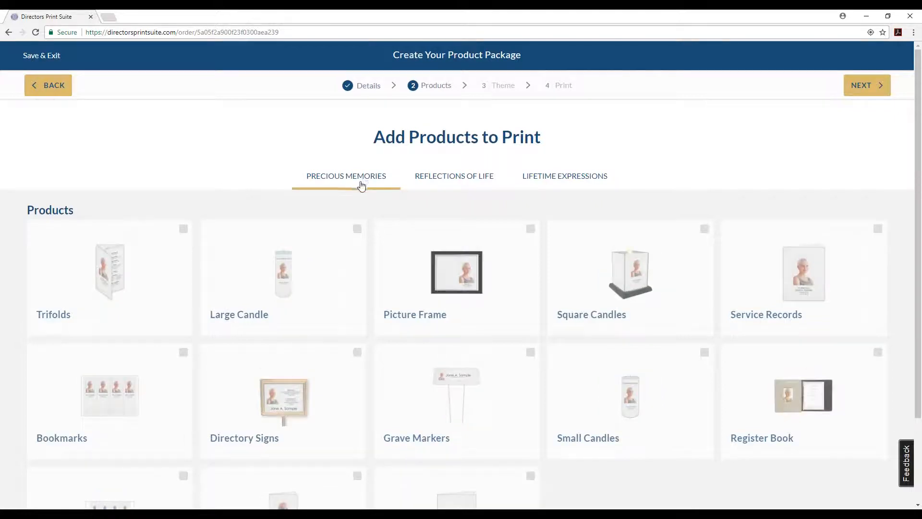
Add the Precious Memories Trifolds, Service Records, Register Book and thank-you card to the package and continue to theme selection
scroll(388, 215, "down", 1)
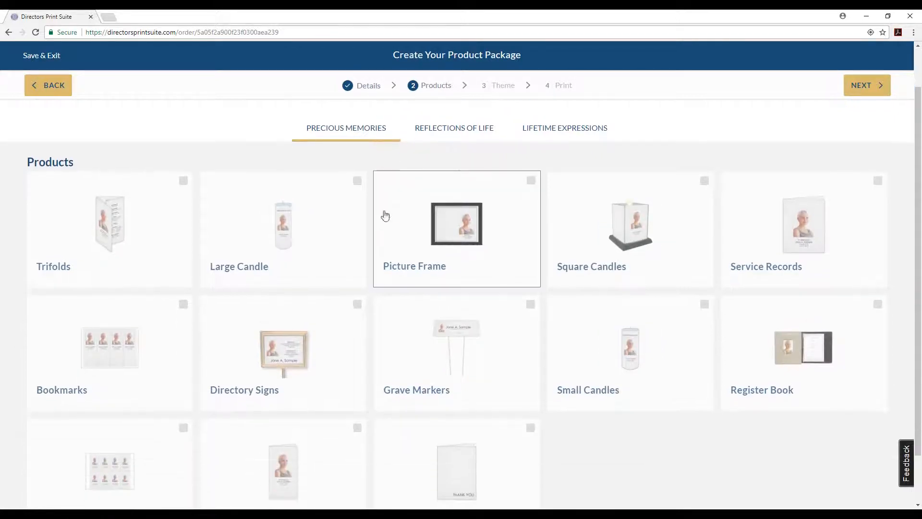
left_click(161, 244)
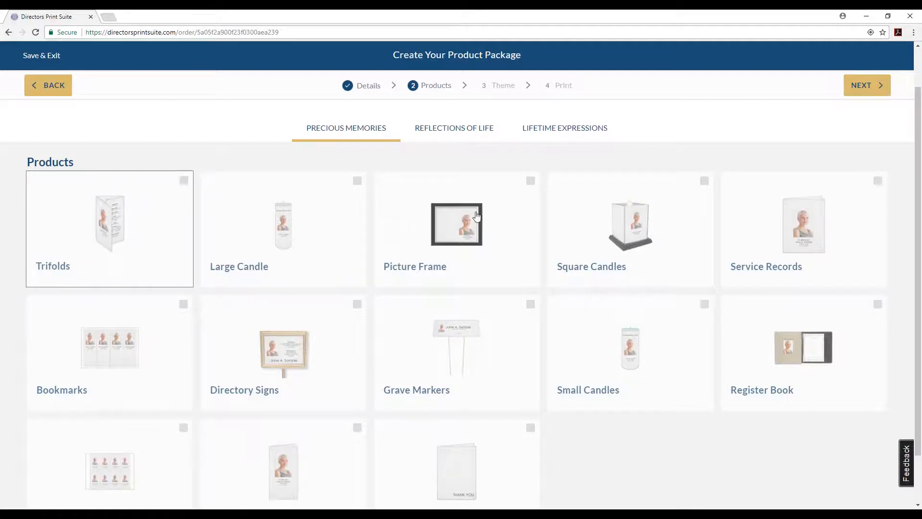
left_click(761, 260)
left_click(755, 346)
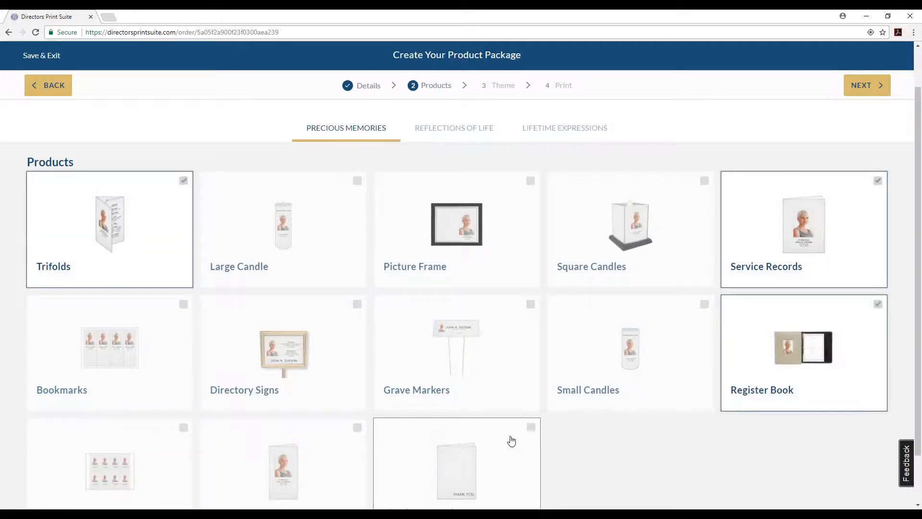
left_click(477, 448)
left_click(862, 87)
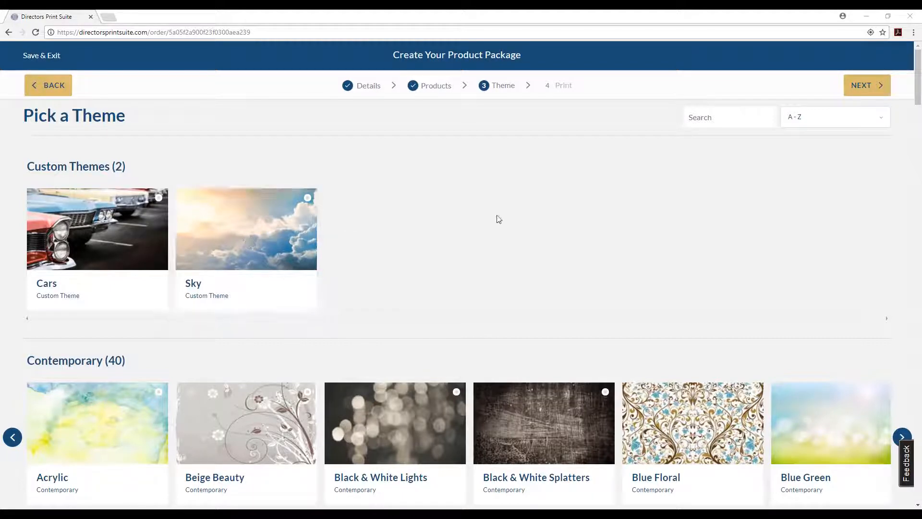
Browse the Contemporary themes and return to the start of the theme list
scroll(508, 224, "down", 2)
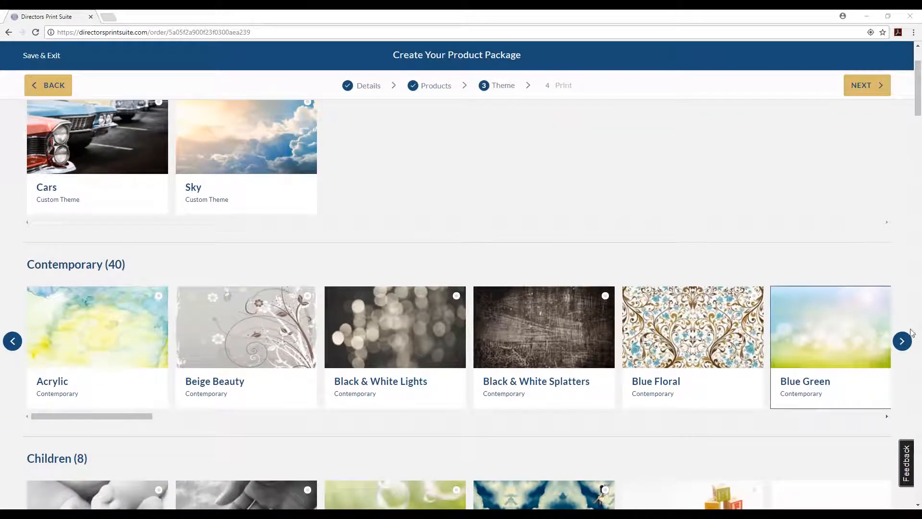
left_click(903, 342)
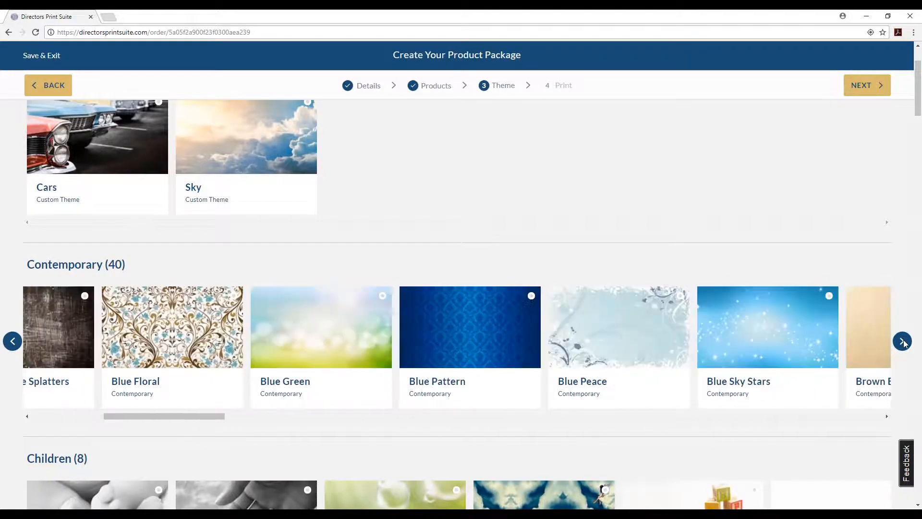
left_click(902, 342)
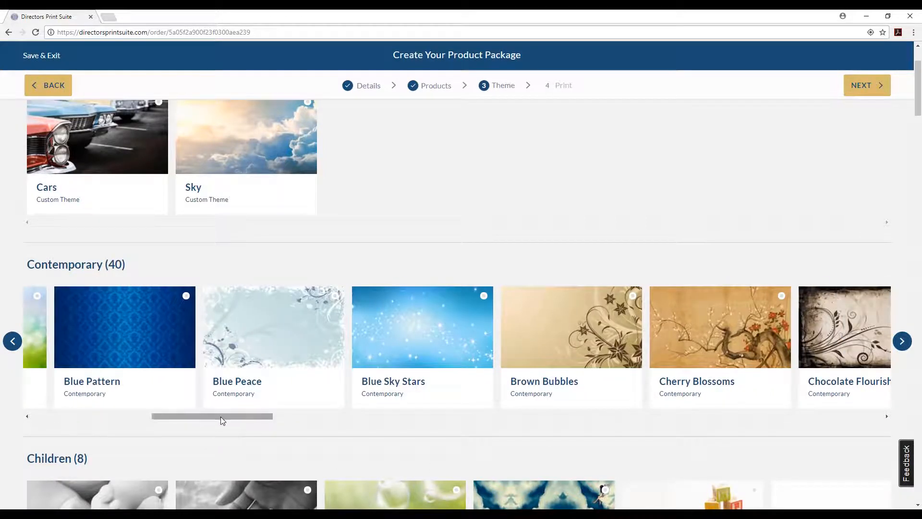
left_click_drag(220, 417, 83, 427)
scroll(658, 185, "up", 2)
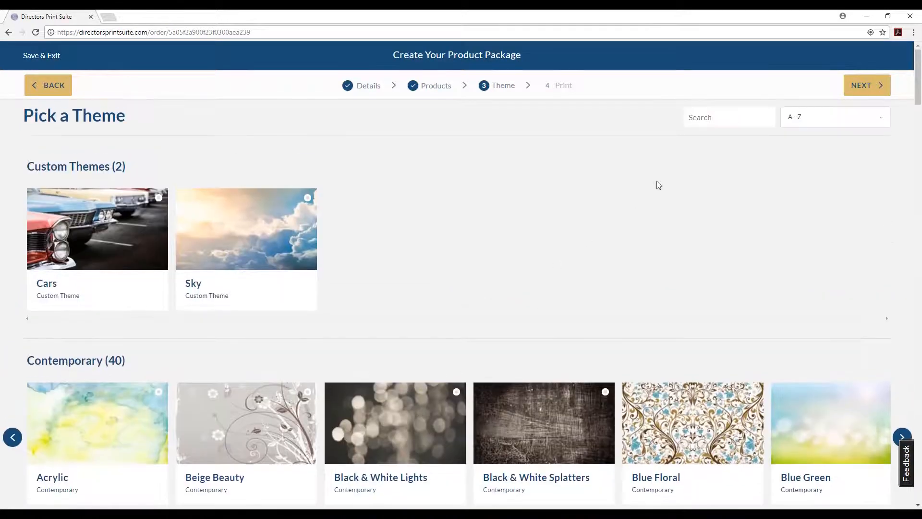
Search the themes for "farm", choose the Farmland Spring theme, and continue to the Customize & Print stage
left_click(710, 110)
type("farm")
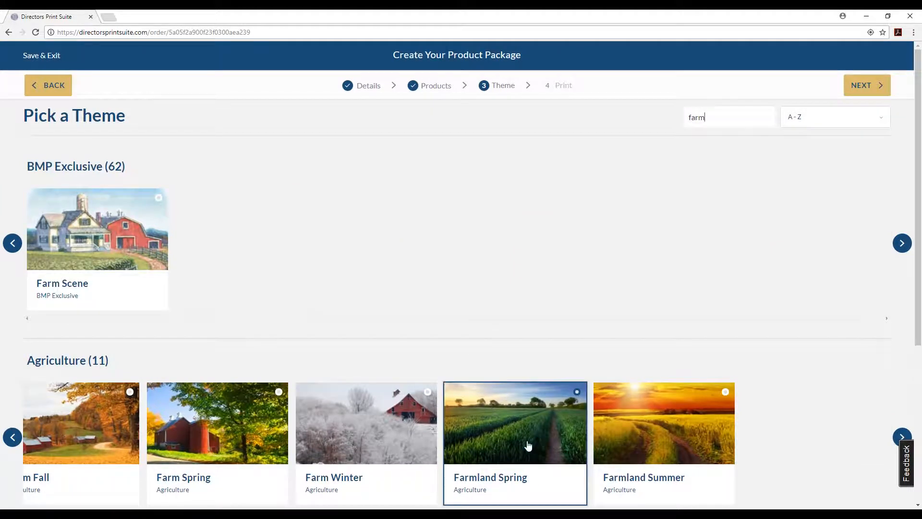
left_click(859, 86)
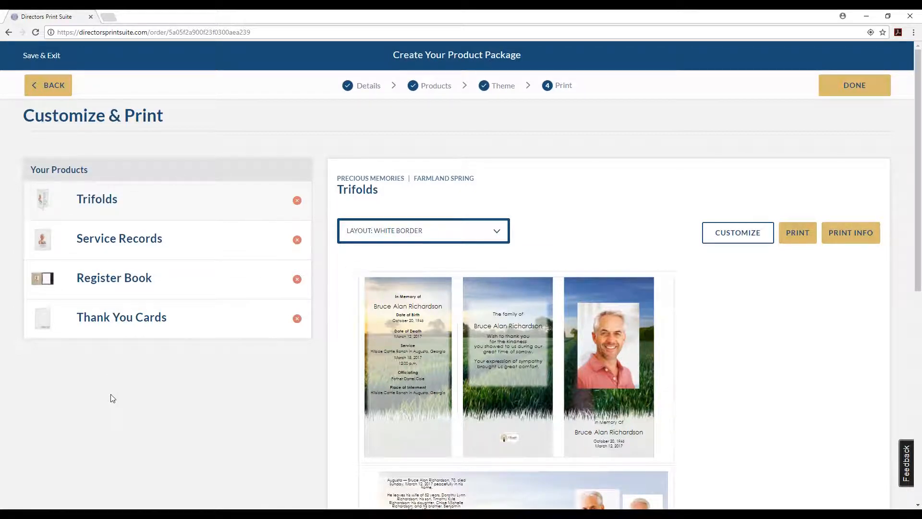
Open the Thank You Cards for customization, keeping the Full Bleed layout
left_click(129, 335)
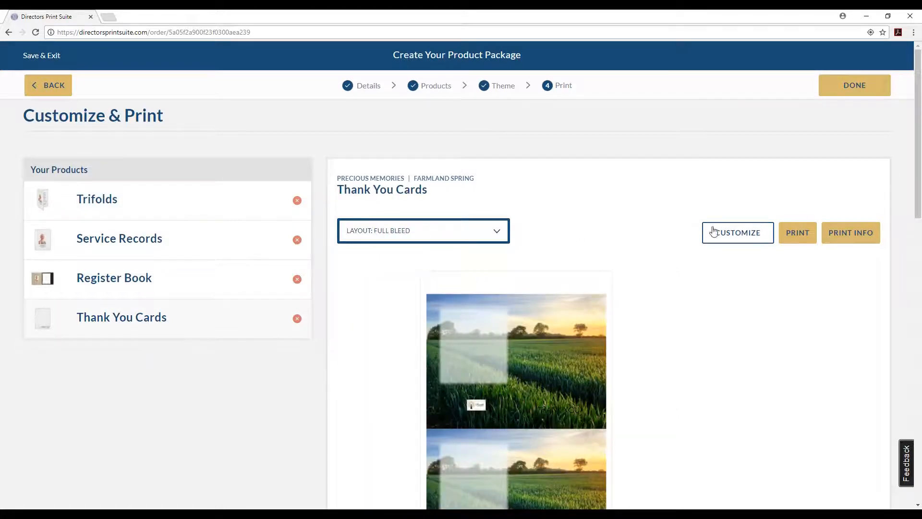
left_click(714, 232)
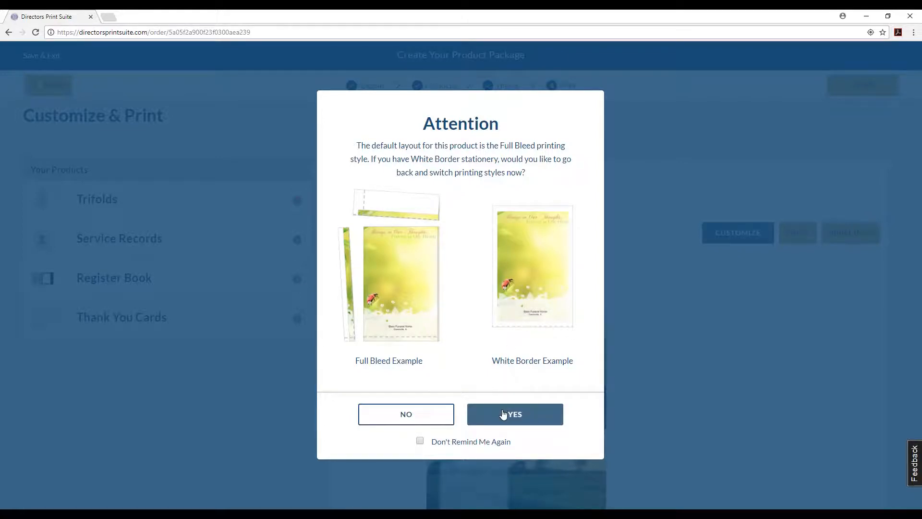
left_click(423, 418)
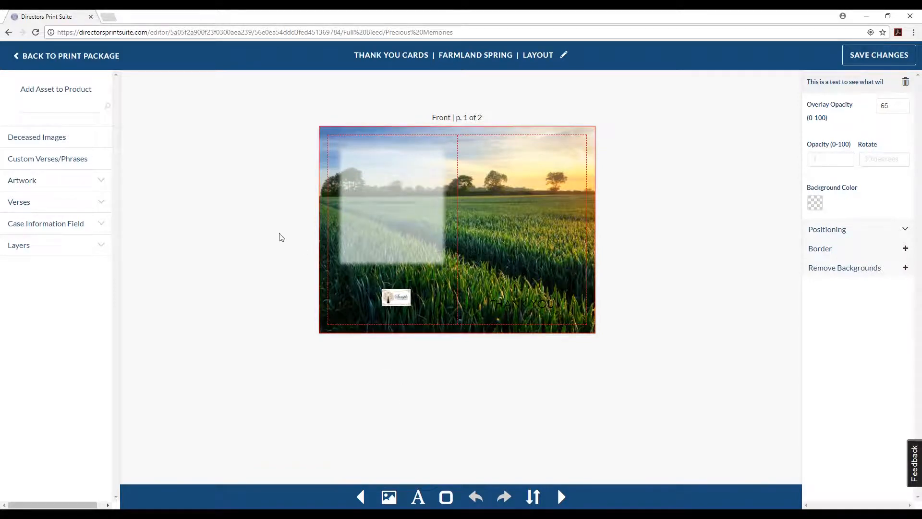
Search the product assets for "farm" and add the Corn 2 artwork to the card front
left_click(61, 109)
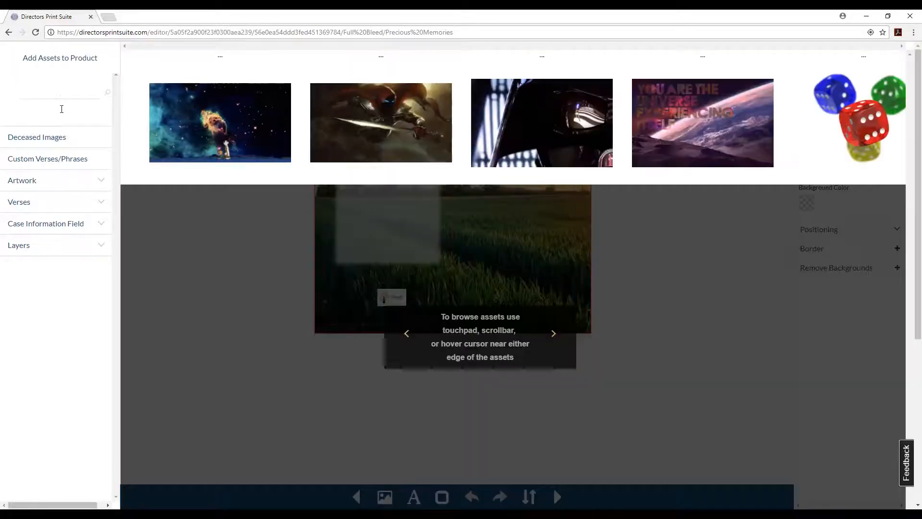
type("farm")
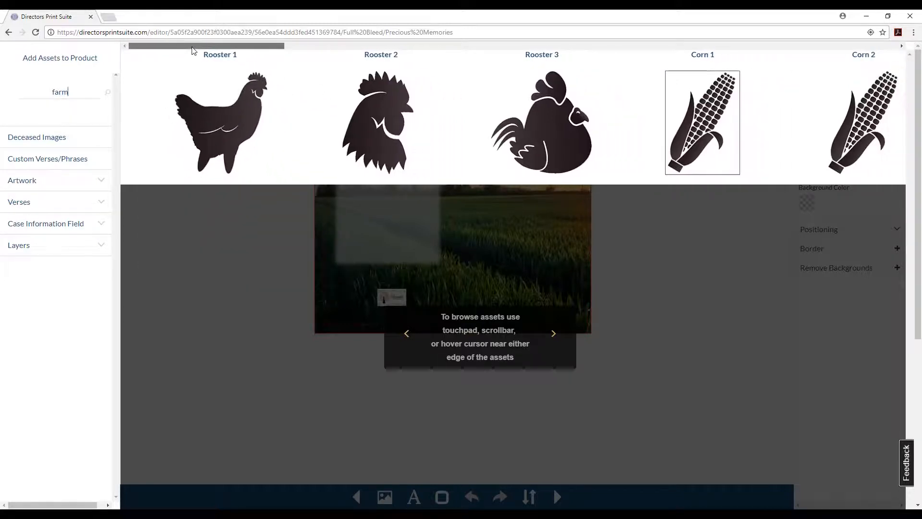
left_click_drag(191, 48, 250, 45)
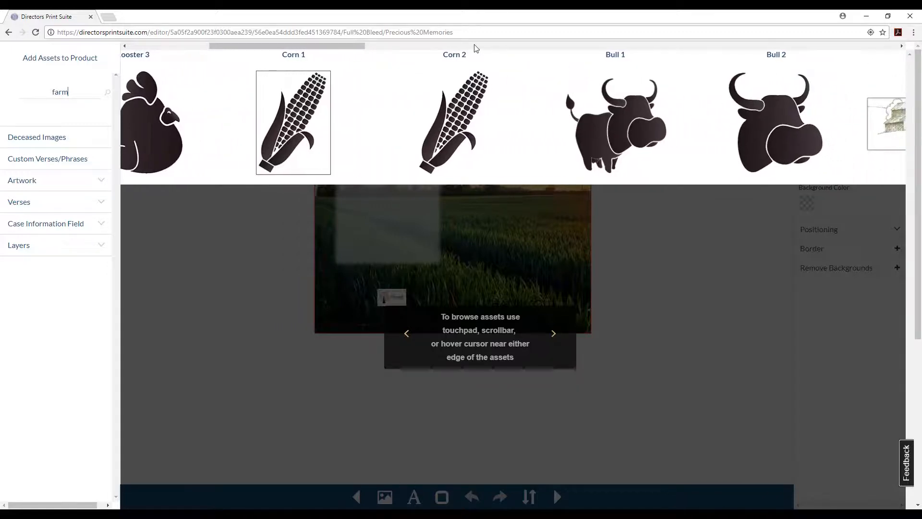
mouse_move(492, 108)
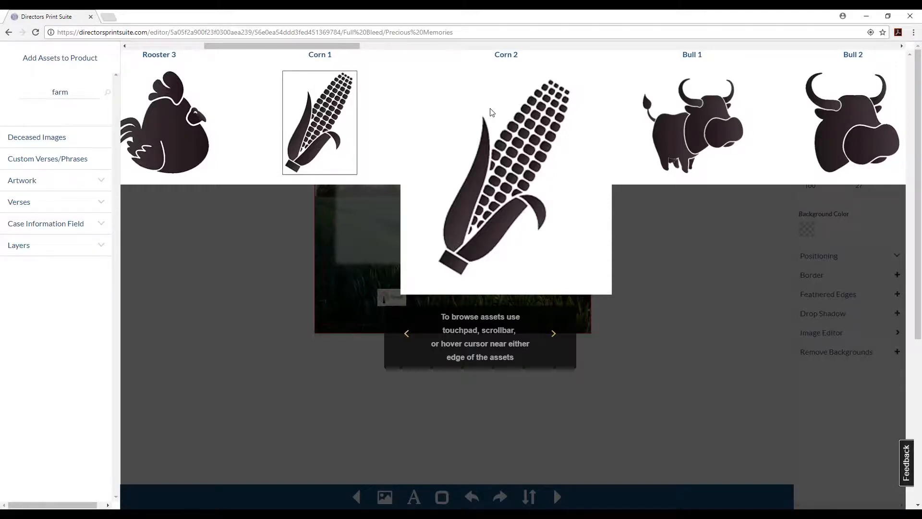
left_click(492, 112)
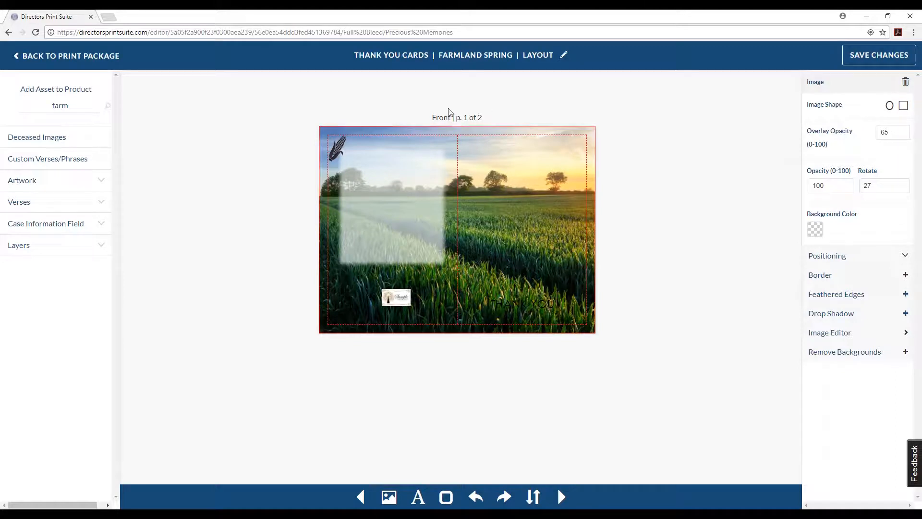
Try the corn artwork enlarged over the translucent panel and rotated to 26.5 degrees, and delete it
left_click_drag(332, 150, 431, 241)
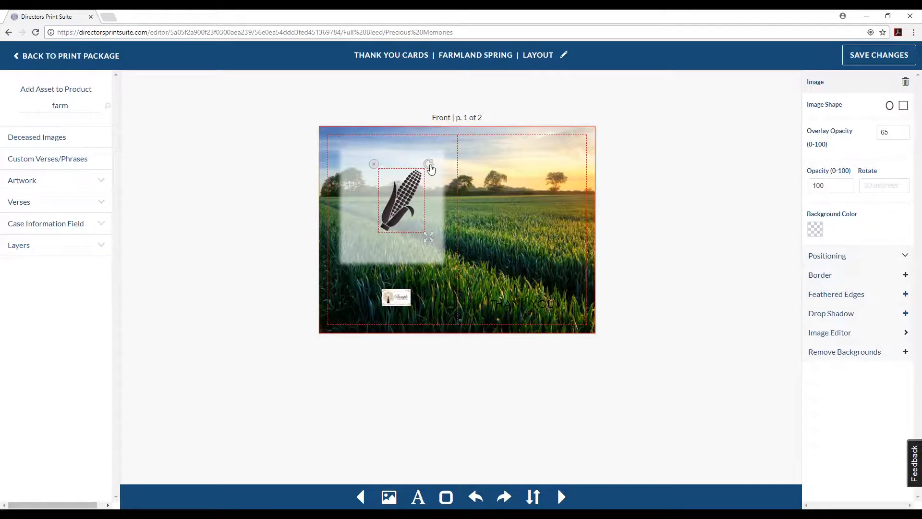
left_click_drag(430, 167, 436, 193)
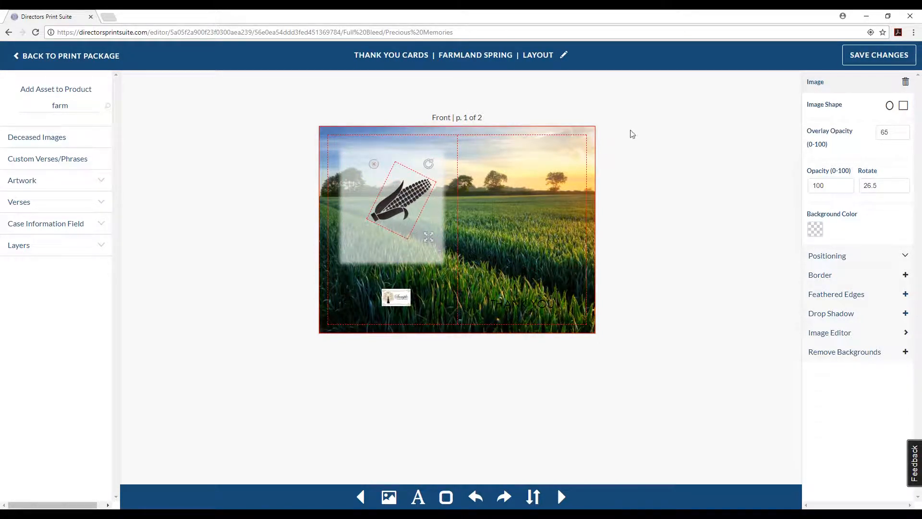
left_click(905, 84)
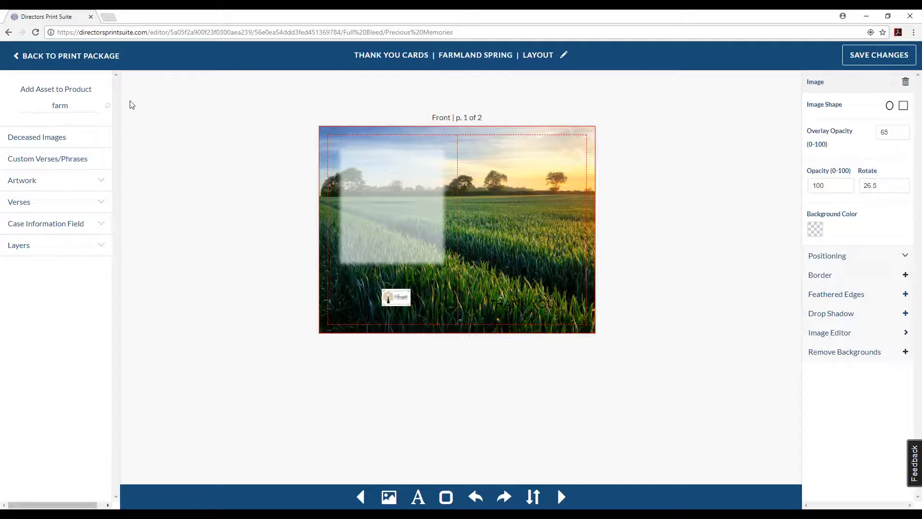
Try the deceased's portrait in the pink shirt on the card's translucent panel, rotated to 12.5 degrees, and remove it
left_click(81, 138)
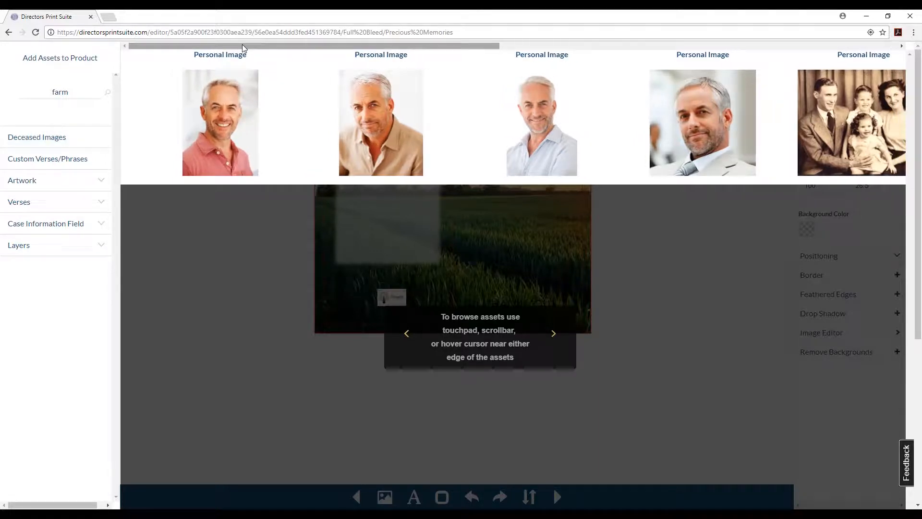
left_click_drag(242, 44, 236, 67)
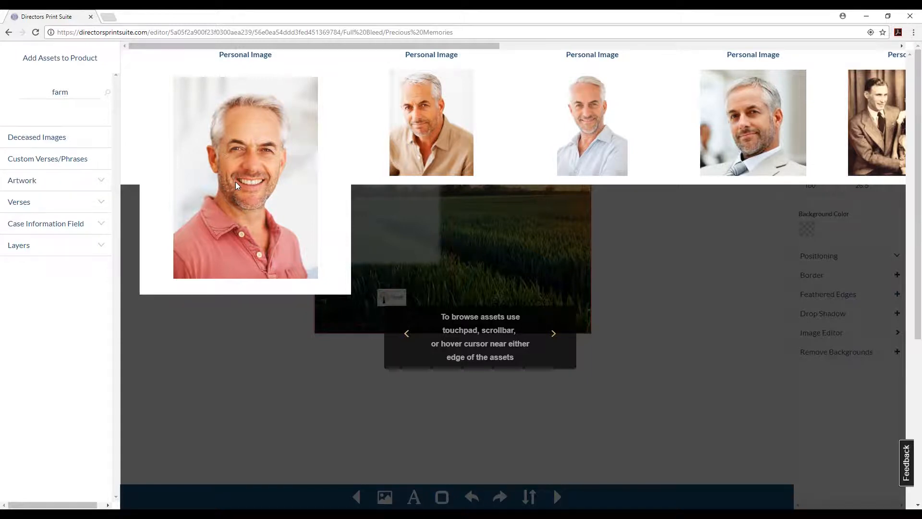
left_click(235, 181)
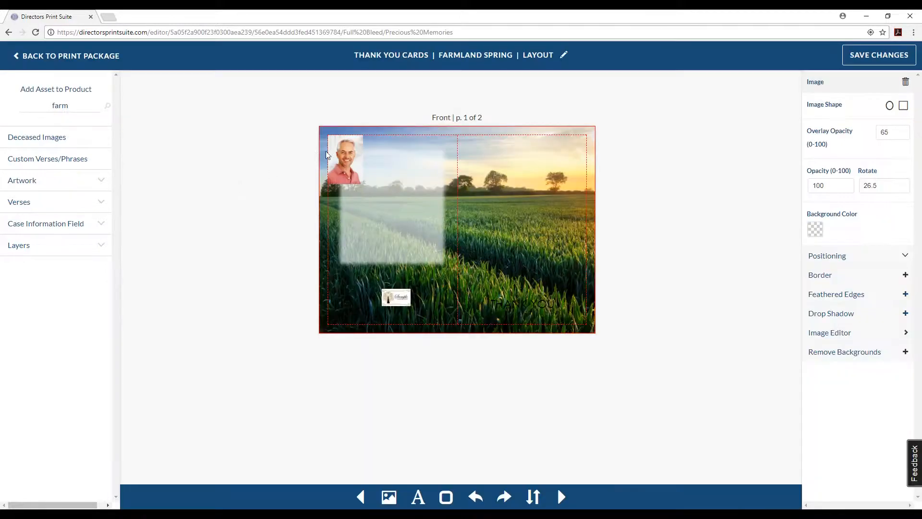
left_click_drag(357, 165, 375, 183)
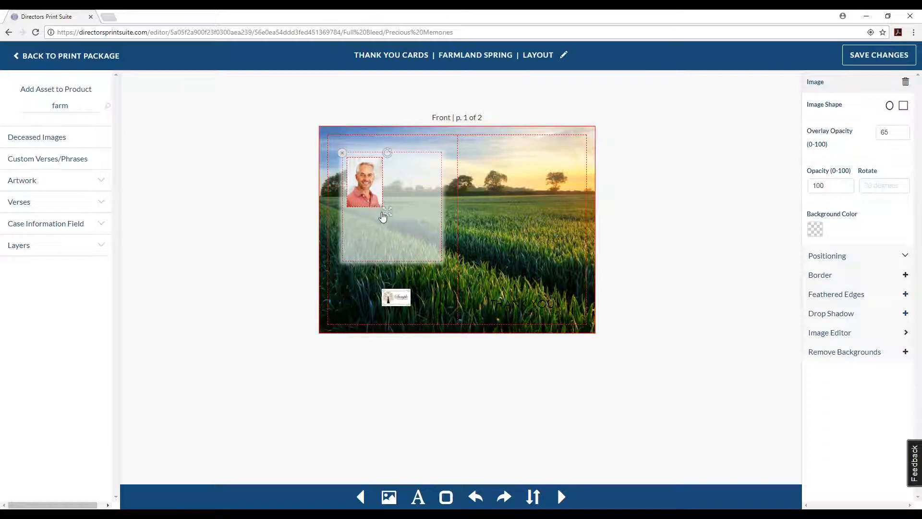
left_click_drag(389, 218, 348, 158)
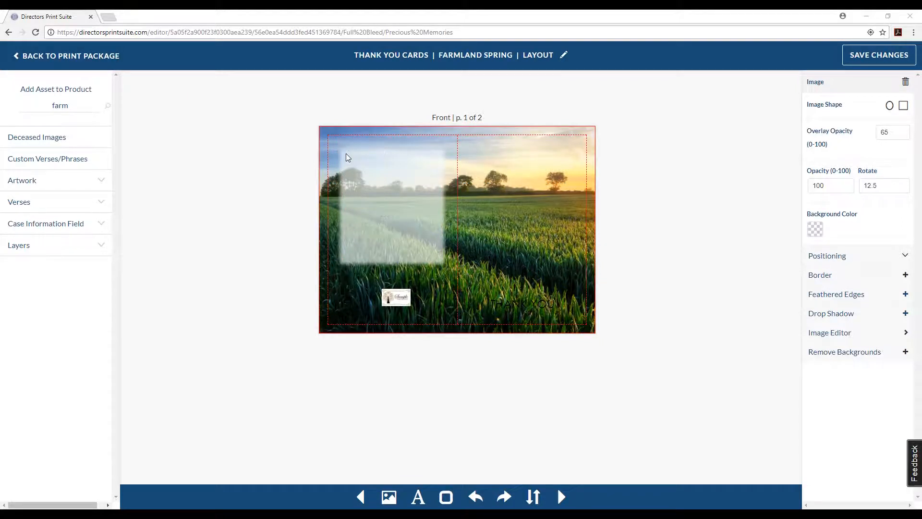
Try the custom verse 1 Colossians 1, 3 on the card front and delete it
left_click(58, 167)
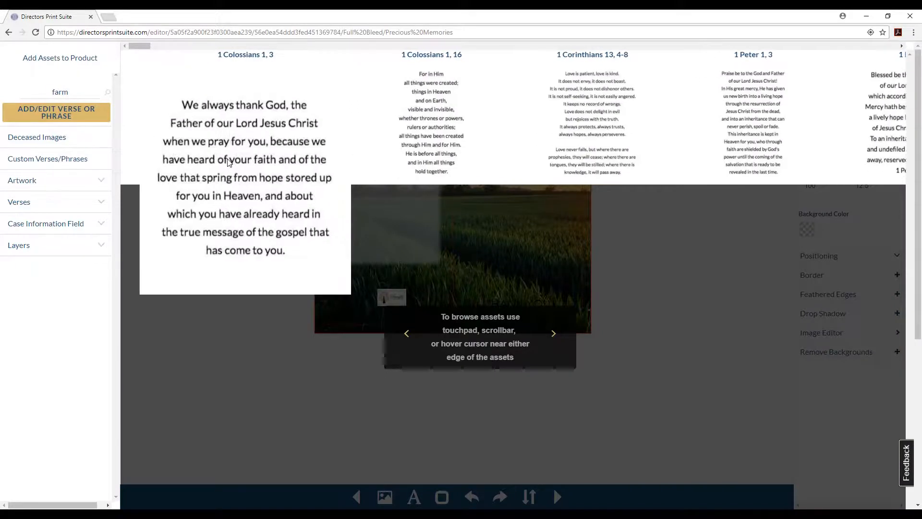
left_click(228, 163)
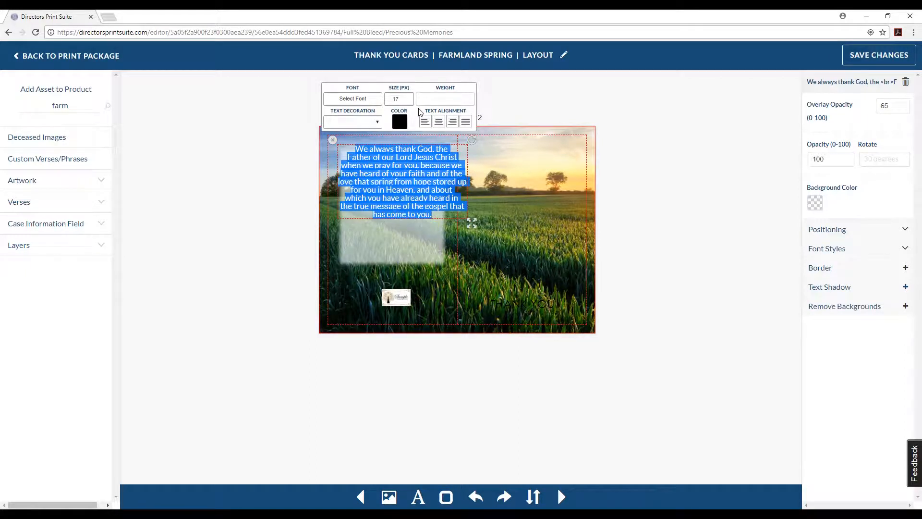
left_click(905, 82)
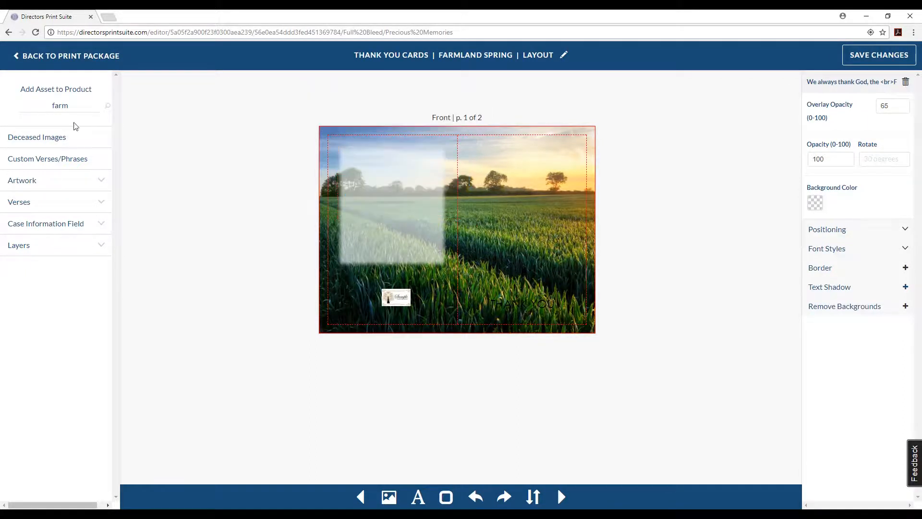
Create a custom verse from the pre-selected verse A Little While and save it
left_click(19, 163)
left_click(66, 114)
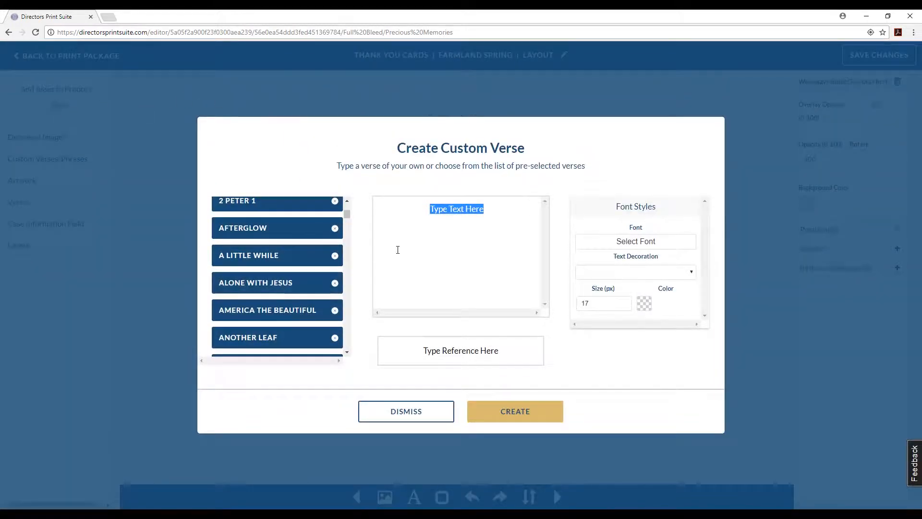
left_click(283, 260)
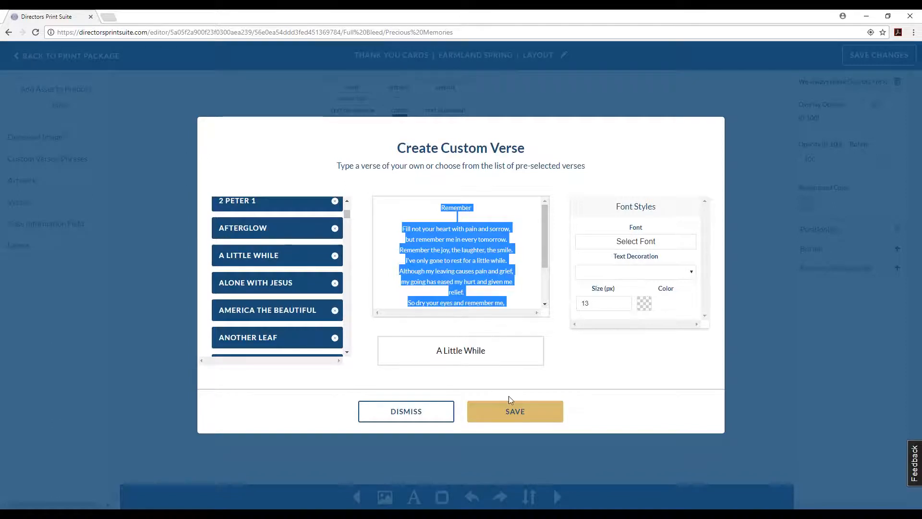
left_click(514, 407)
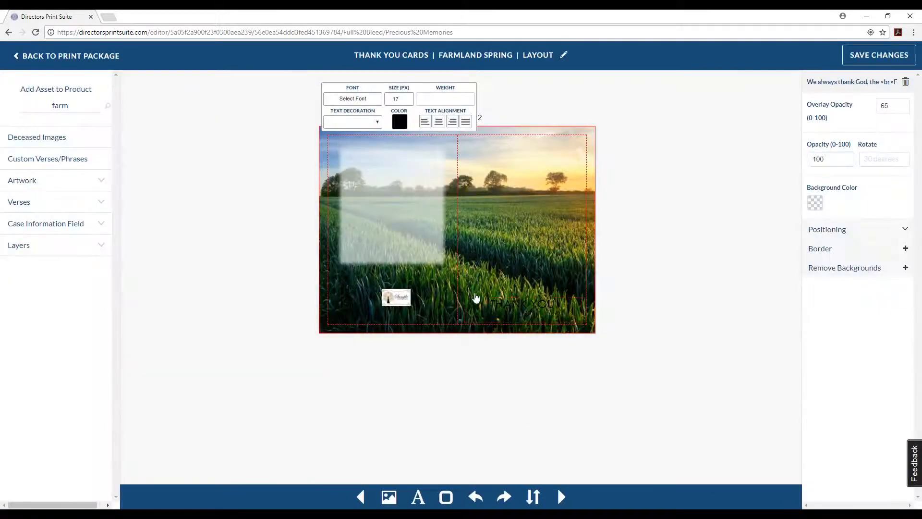
Look over the available custom verses and the artwork categories
left_click(70, 161)
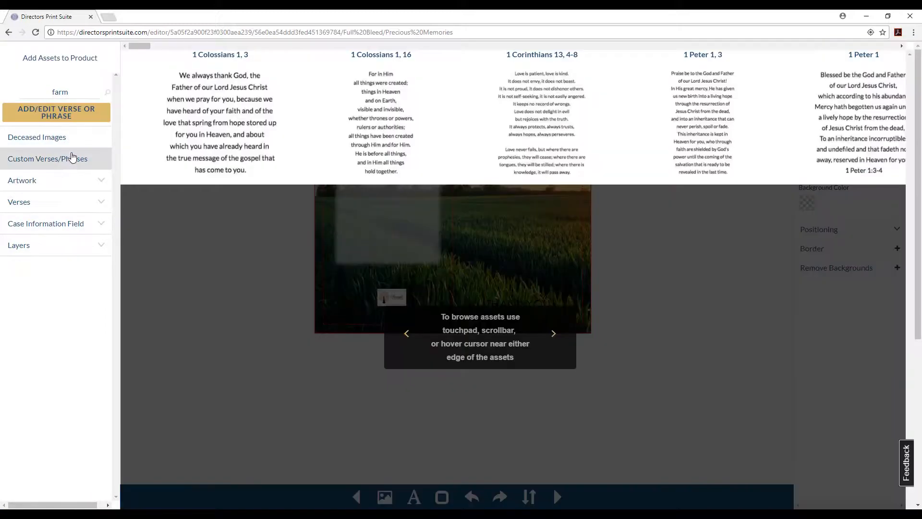
left_click(587, 133)
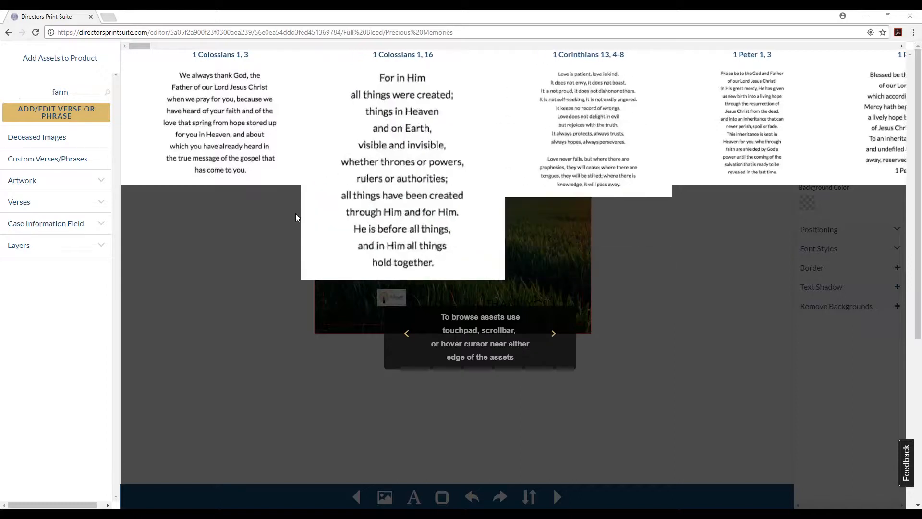
left_click(258, 336)
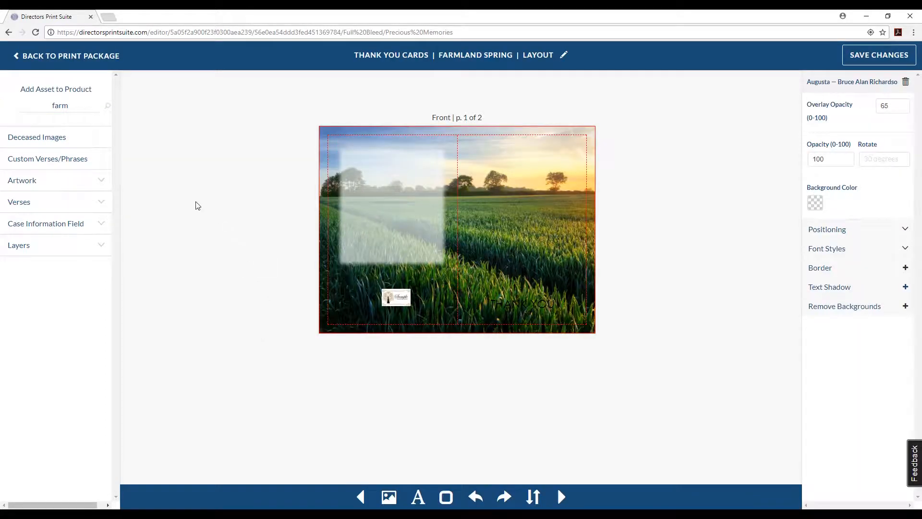
left_click(86, 183)
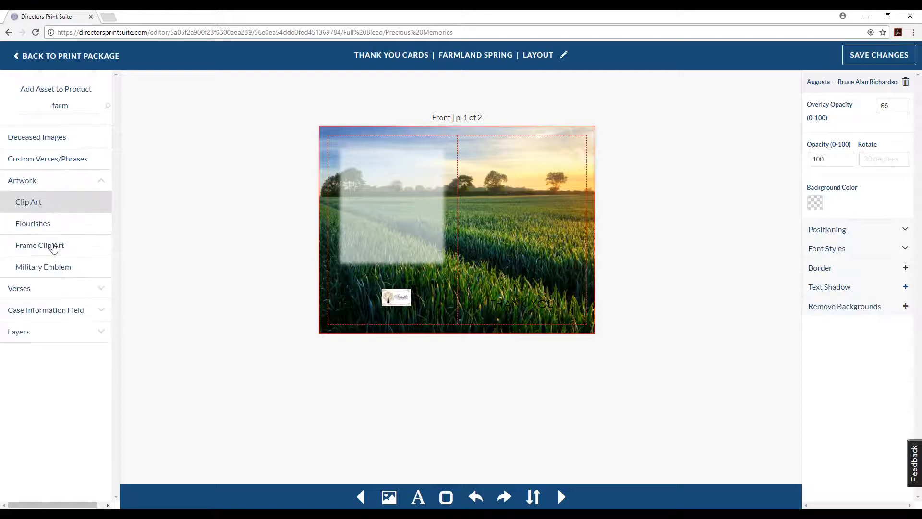
Try the Footprints prayer card verse on the card front at an enlarged size and delete it
left_click(47, 291)
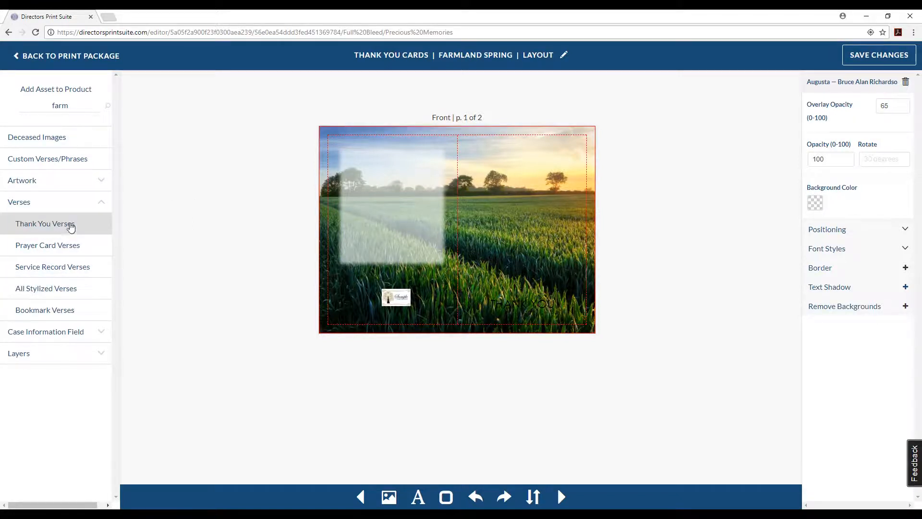
left_click(68, 245)
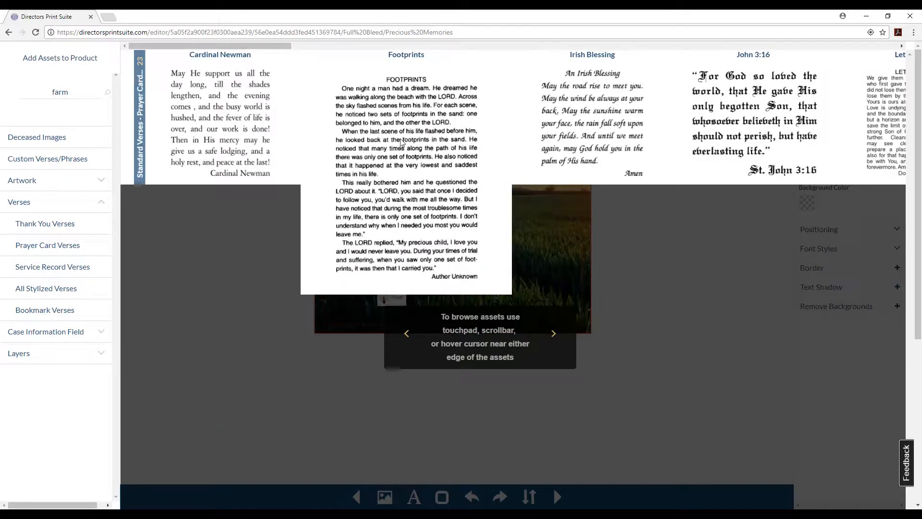
left_click(401, 140)
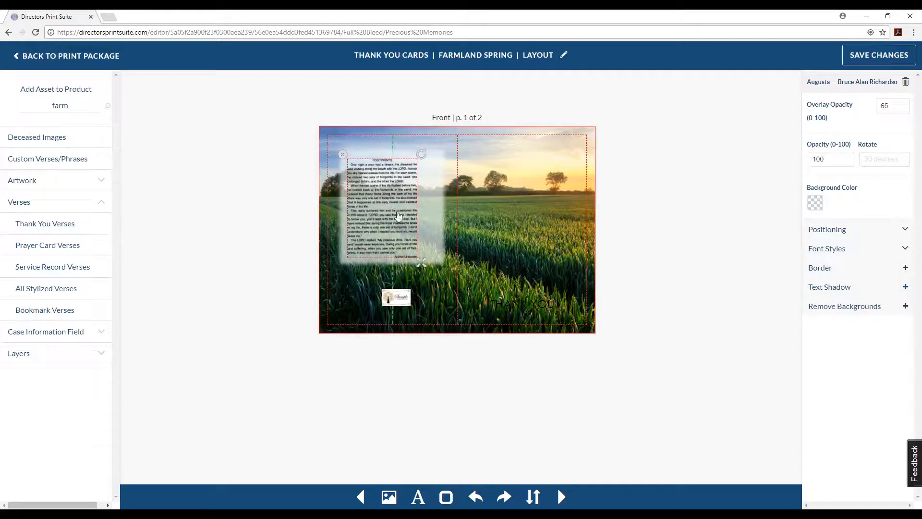
left_click_drag(421, 267, 445, 284)
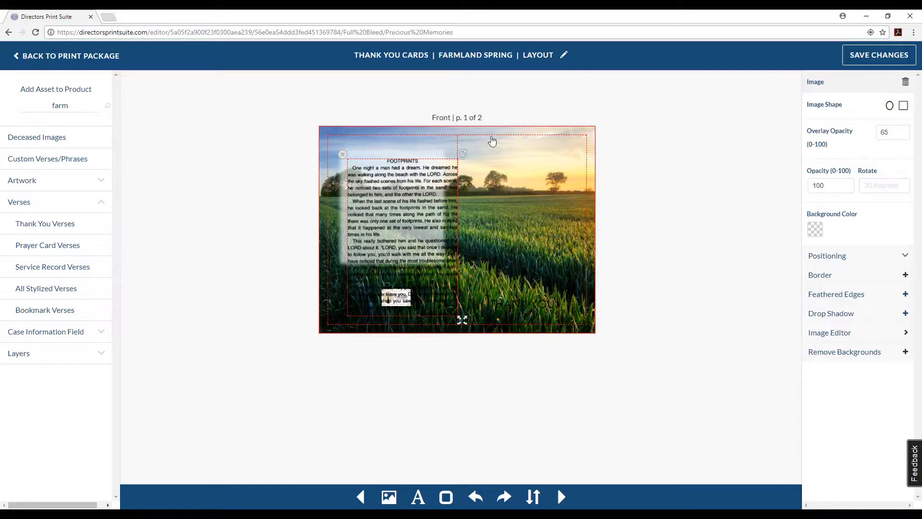
left_click(905, 84)
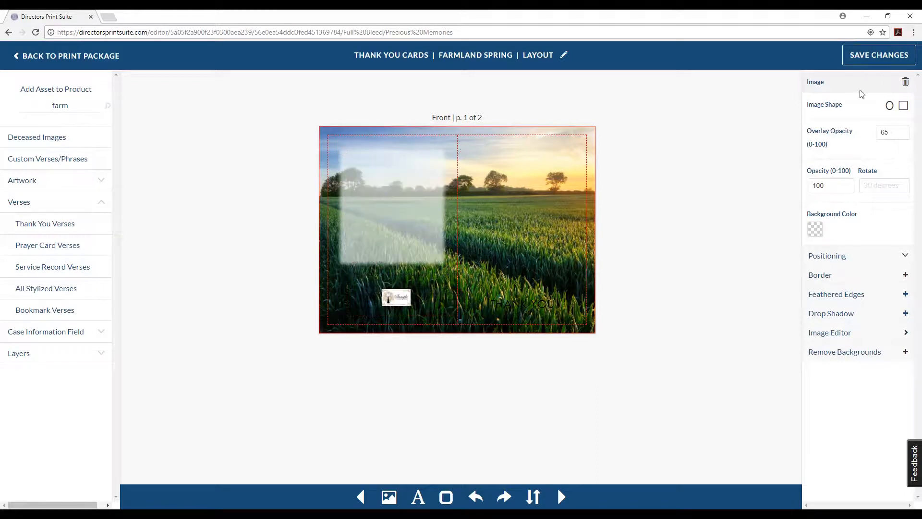
Insert the Obituary case information field on the card front and place it over the translucent panel
left_click(64, 210)
left_click(53, 226)
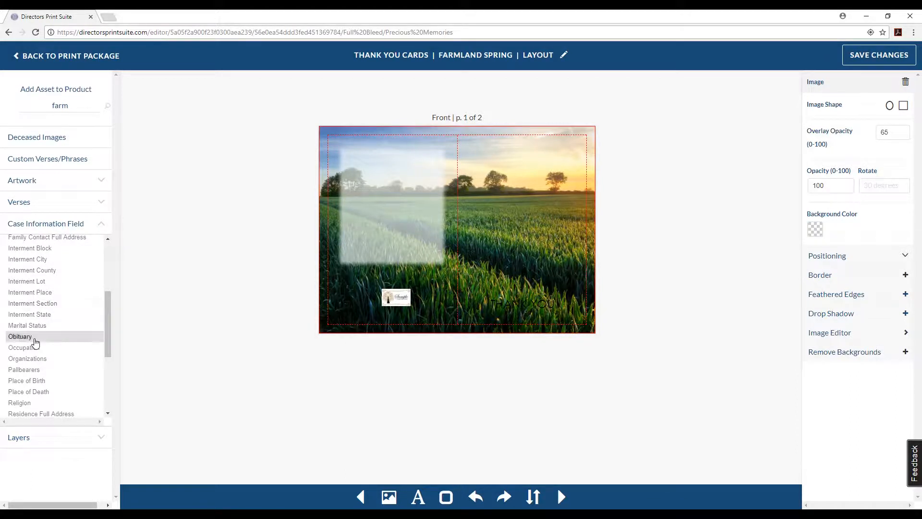
left_click(21, 337)
left_click_drag(352, 184, 371, 181)
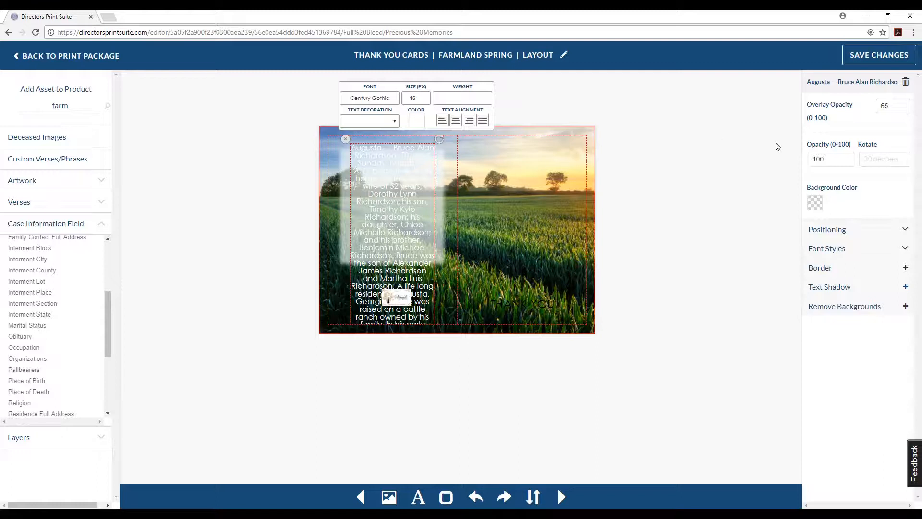
Delete the Obituary text from the card front and close the case information fields
left_click(906, 86)
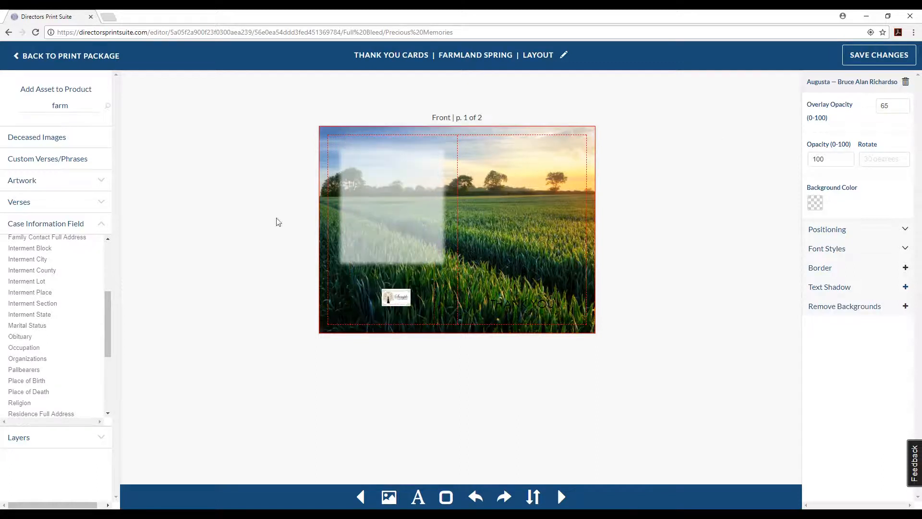
left_click(43, 227)
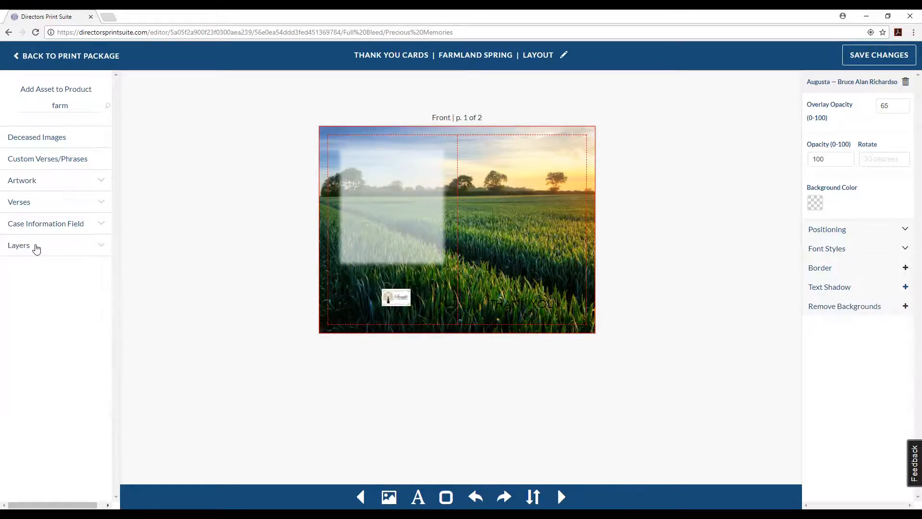
Set the opacity of watermark 1 to 0 on the Watermarks layer
left_click(37, 249)
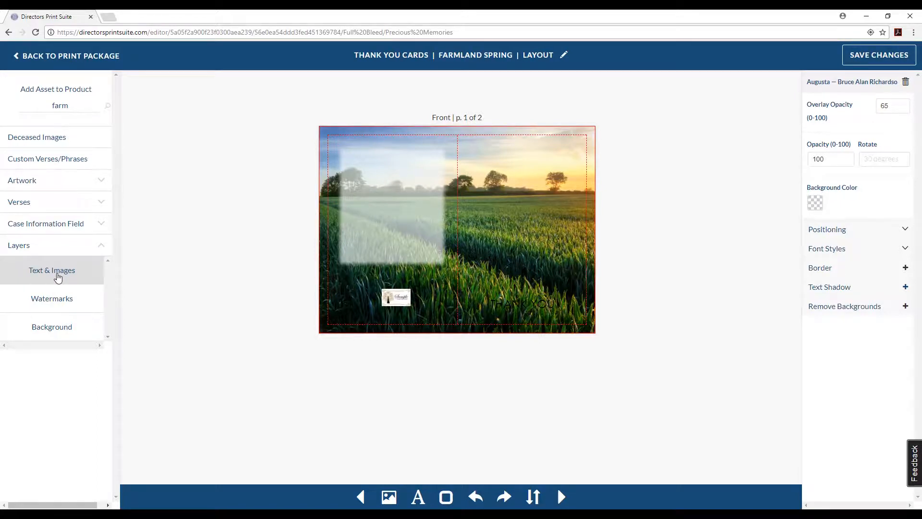
left_click(55, 296)
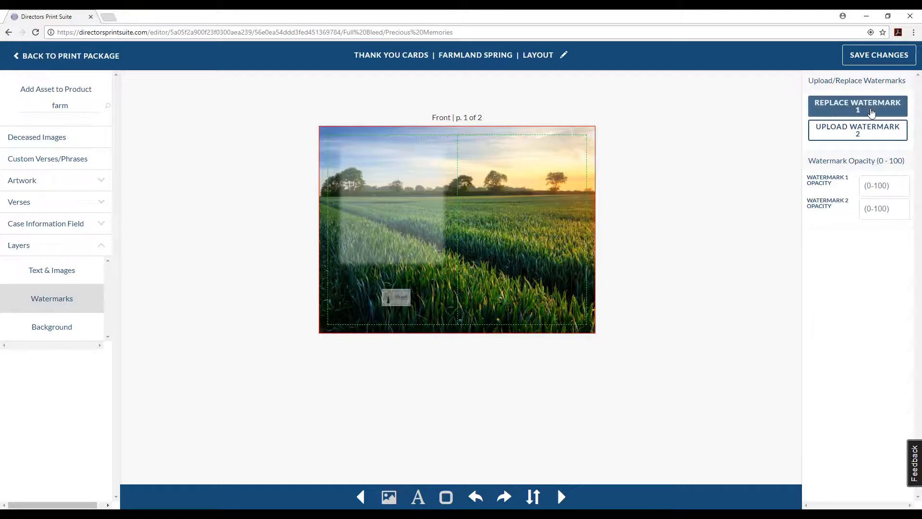
left_click(881, 181)
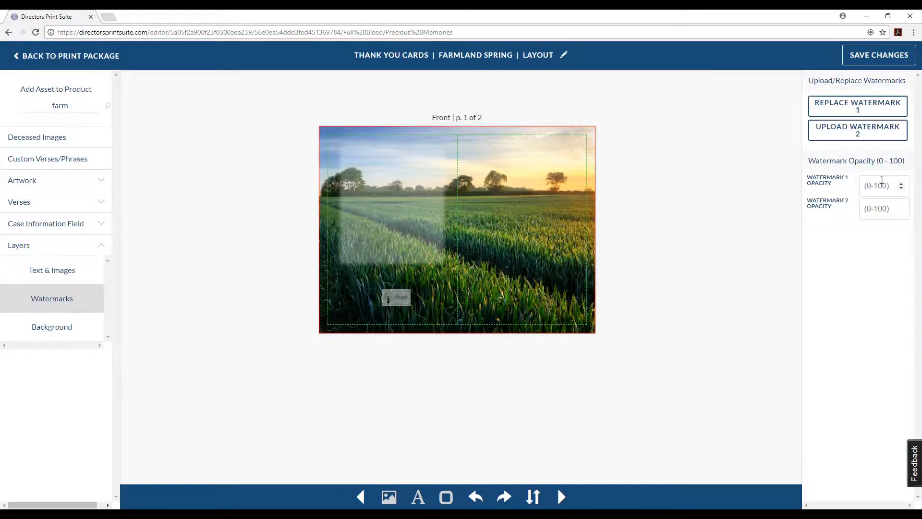
type("0")
Examine the Background layer's image adjustment settings and the overview of the card's front and back pages
left_click(70, 327)
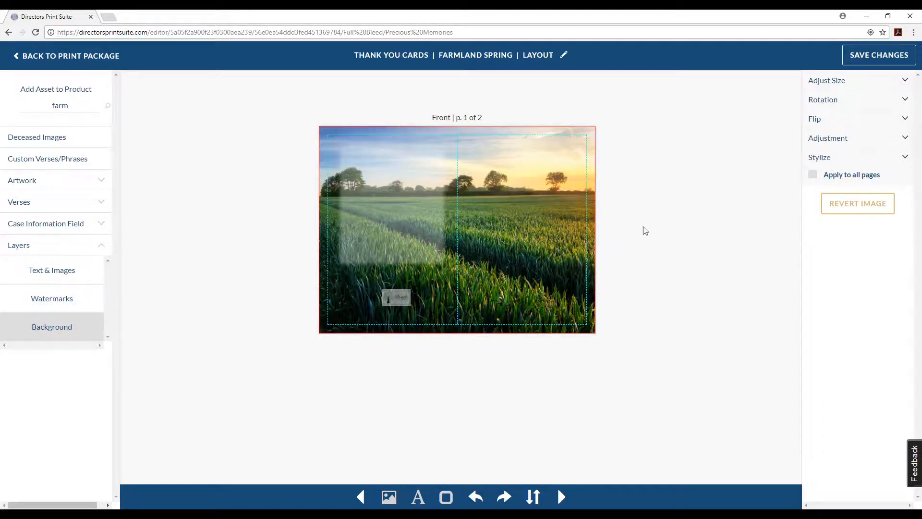
left_click(837, 142)
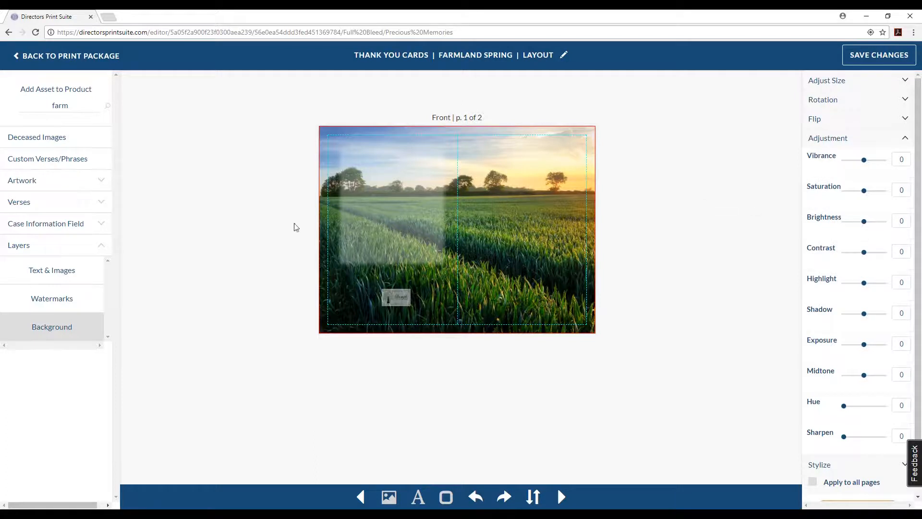
left_click(90, 244)
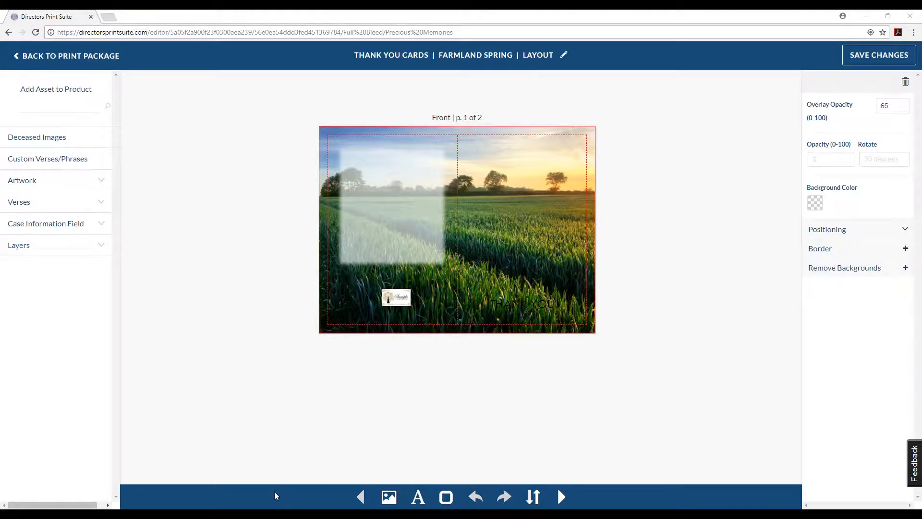
left_click(532, 498)
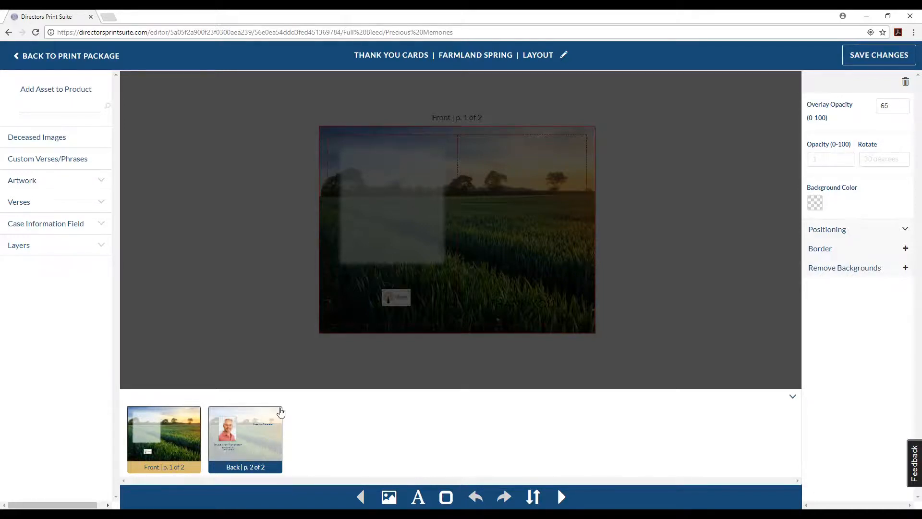
left_click(287, 362)
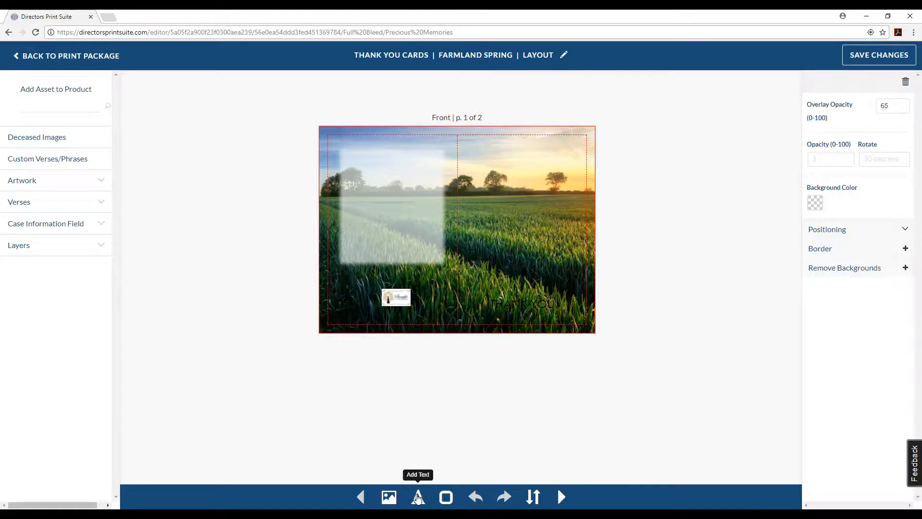
Try a white square shape on the card's sunset half and delete it, undoing and redoing the deletion
left_click(445, 498)
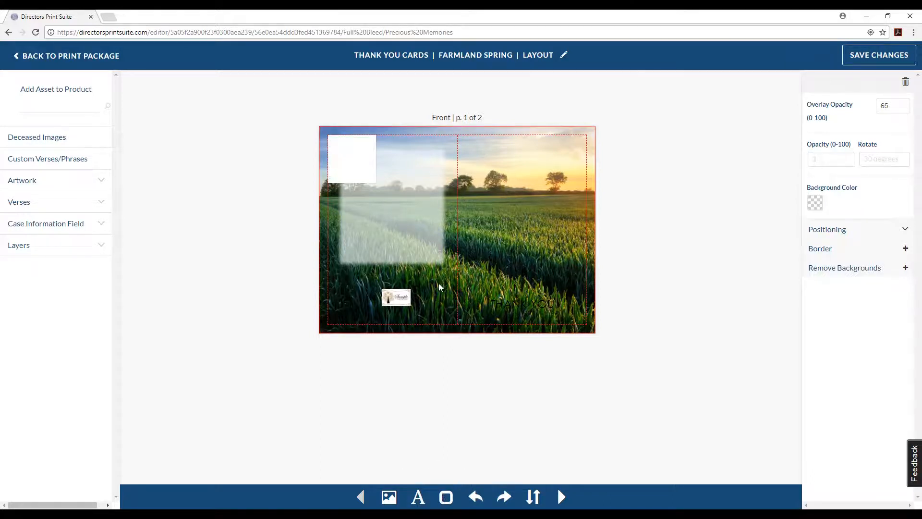
left_click_drag(333, 161, 490, 210)
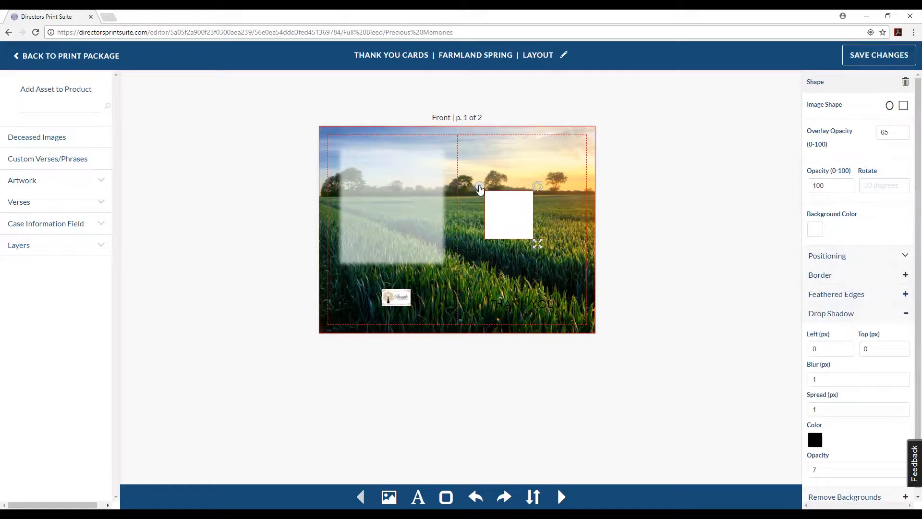
left_click(480, 186)
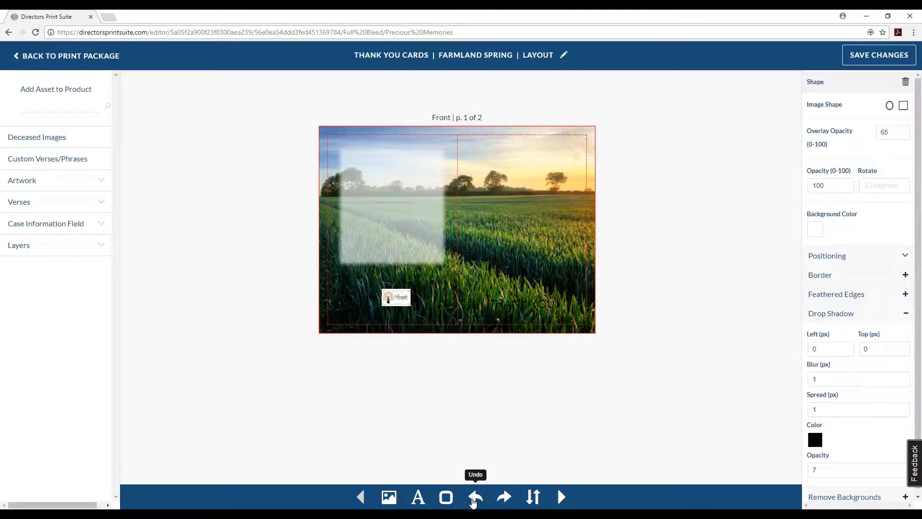
left_click(473, 499)
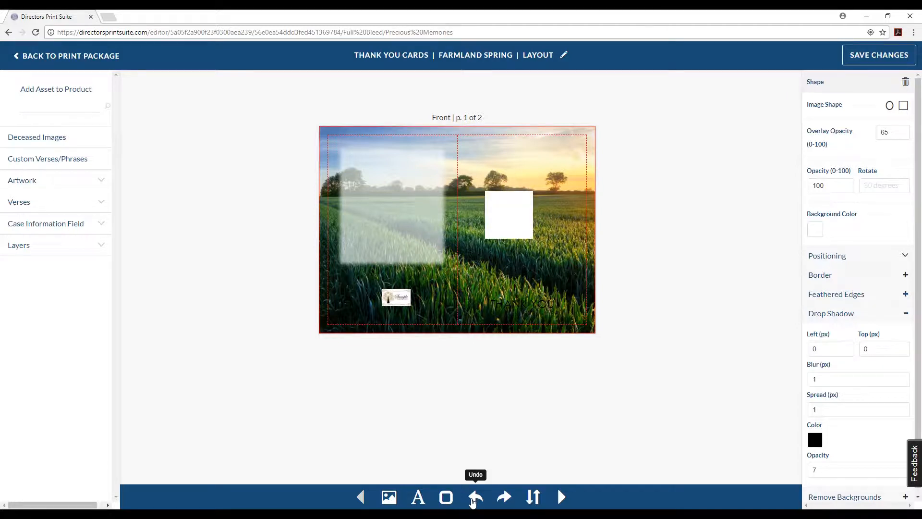
left_click(501, 498)
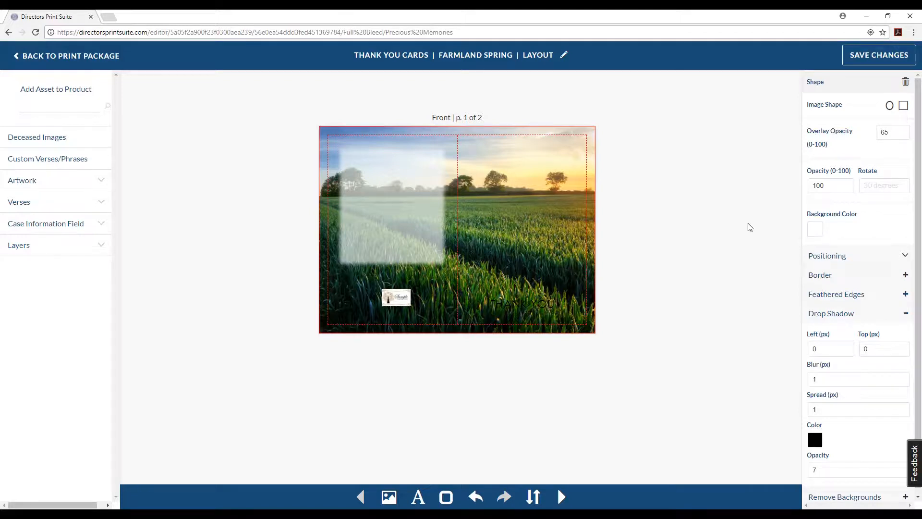
Try the oval shape on the translucent panel, restore its rectangle shape and set its overlay opacity to 100
left_click(408, 221)
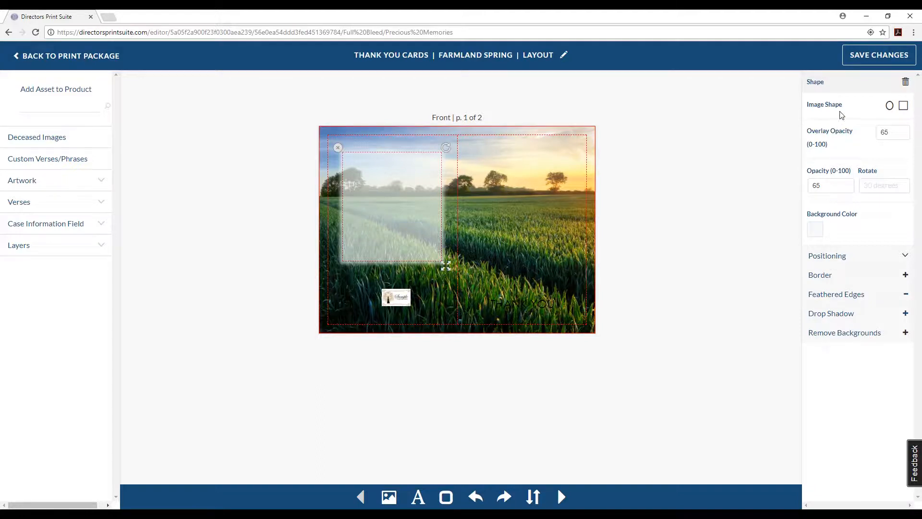
left_click(889, 107)
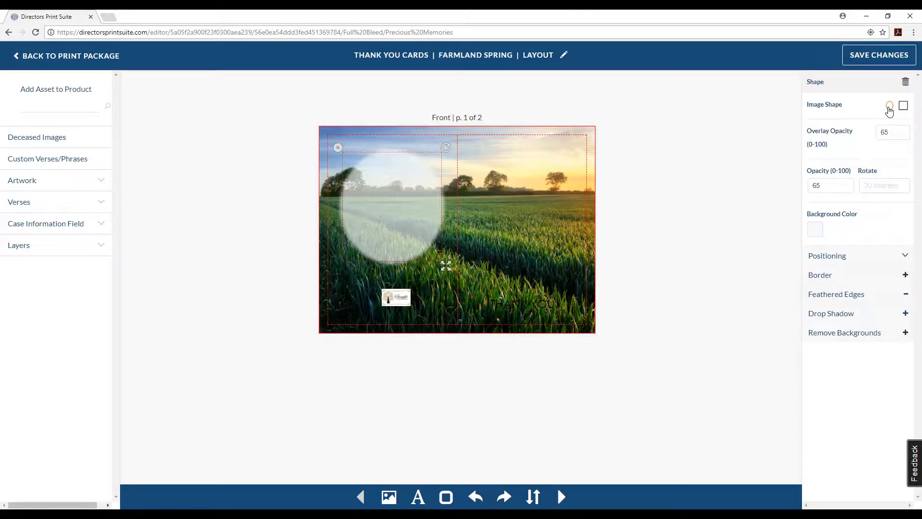
left_click(903, 106)
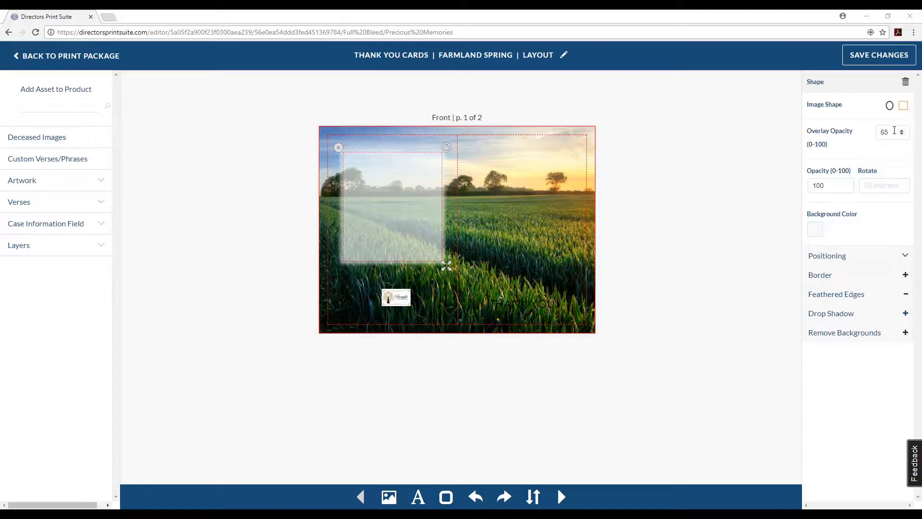
left_click_drag(897, 132, 858, 133)
type("100")
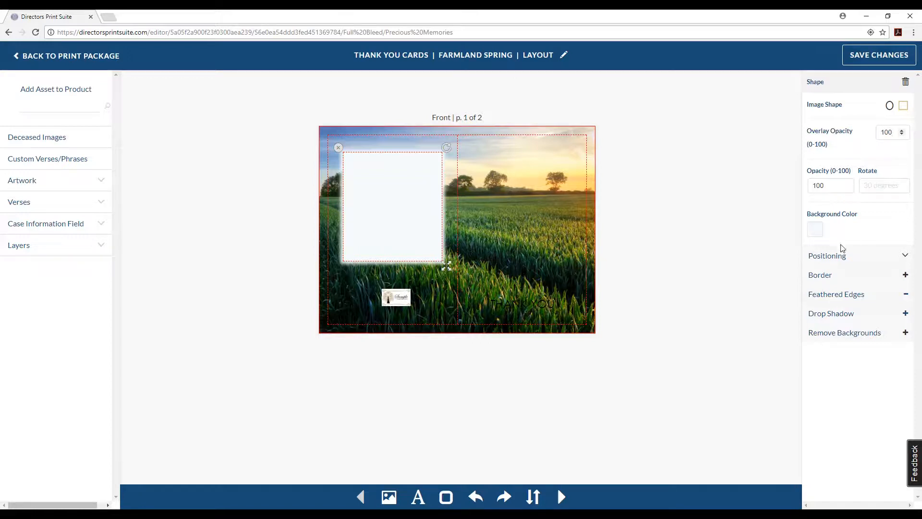
Try left and right alignment on the white panel and centre it horizontally again
left_click(841, 258)
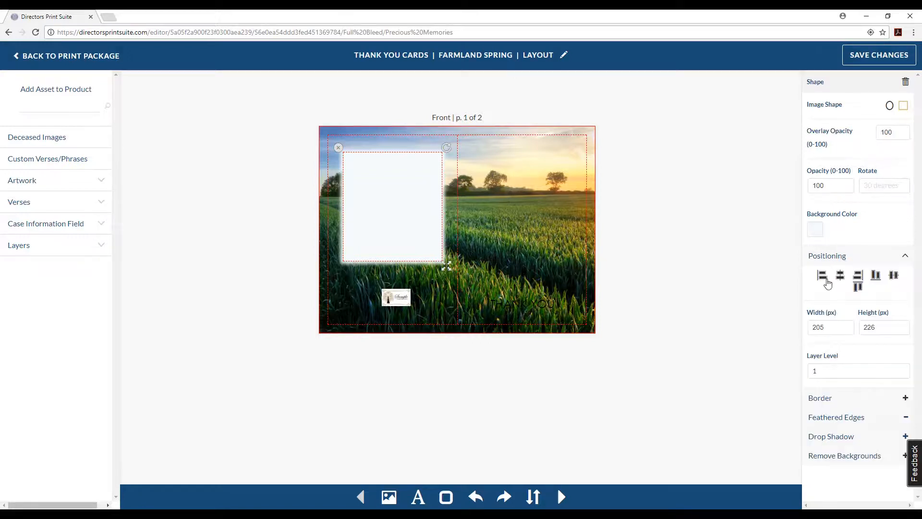
left_click(823, 277)
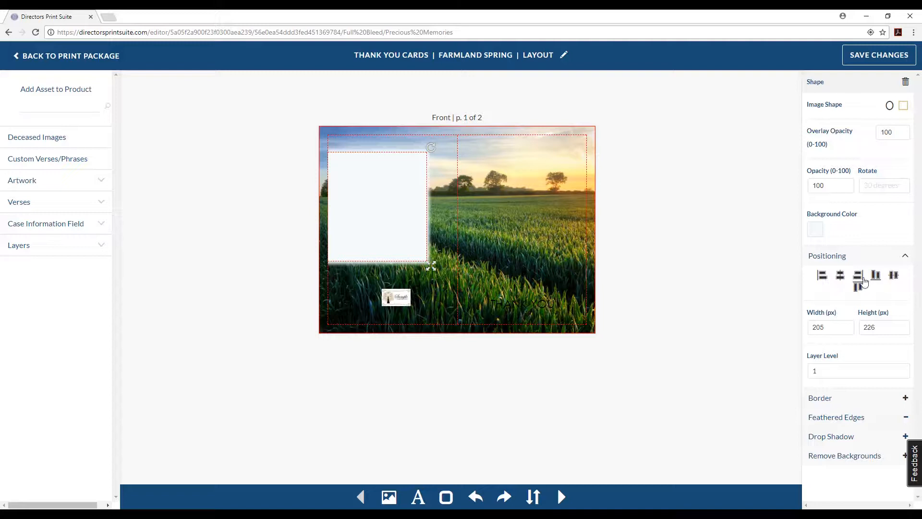
left_click(863, 280)
left_click(841, 276)
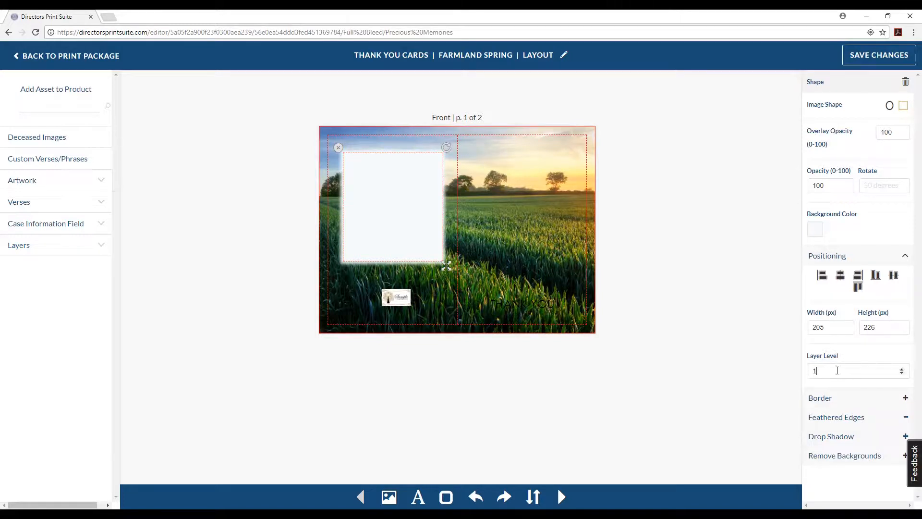
Raise the layer level of the white panel above the THANK YOU text
left_click_drag(837, 370, 768, 374)
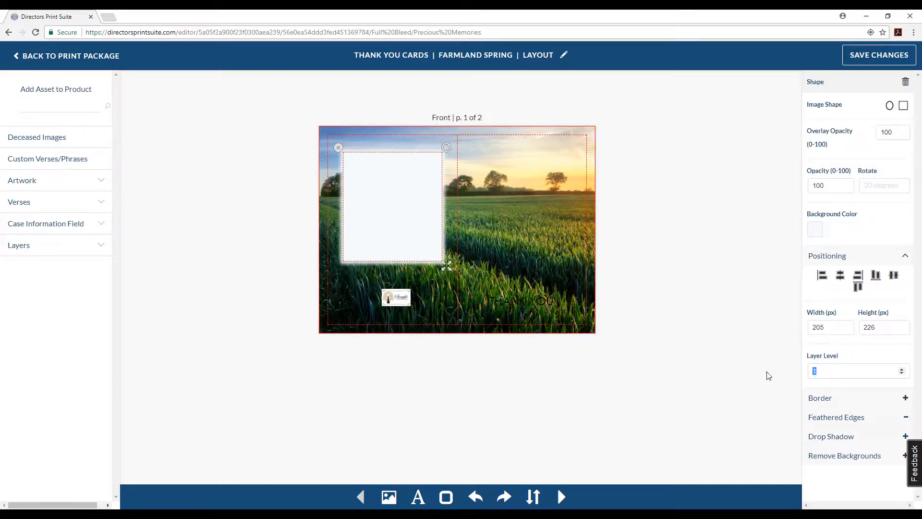
key("BackSpace")
type("2")
left_click(901, 368)
Move the THANK YOU text onto the white panel and set its layer level to 4
left_click(547, 302)
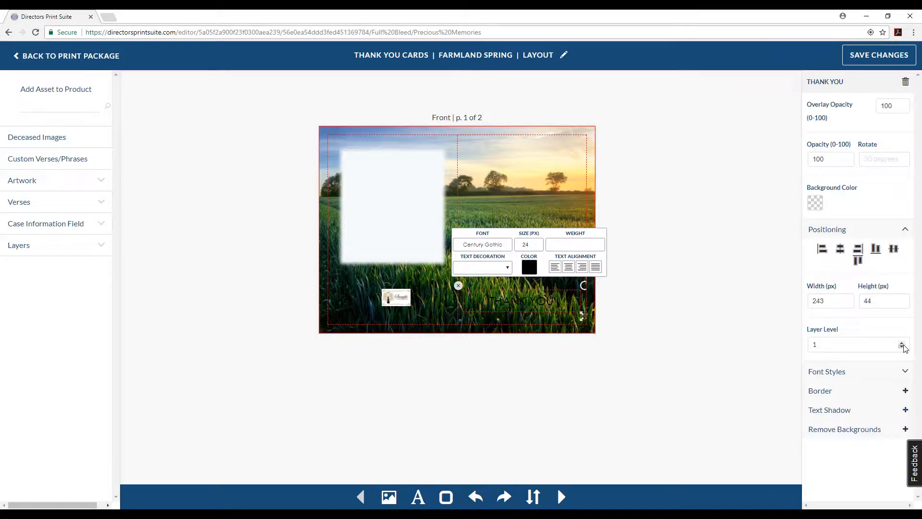
left_click_drag(537, 312, 408, 234)
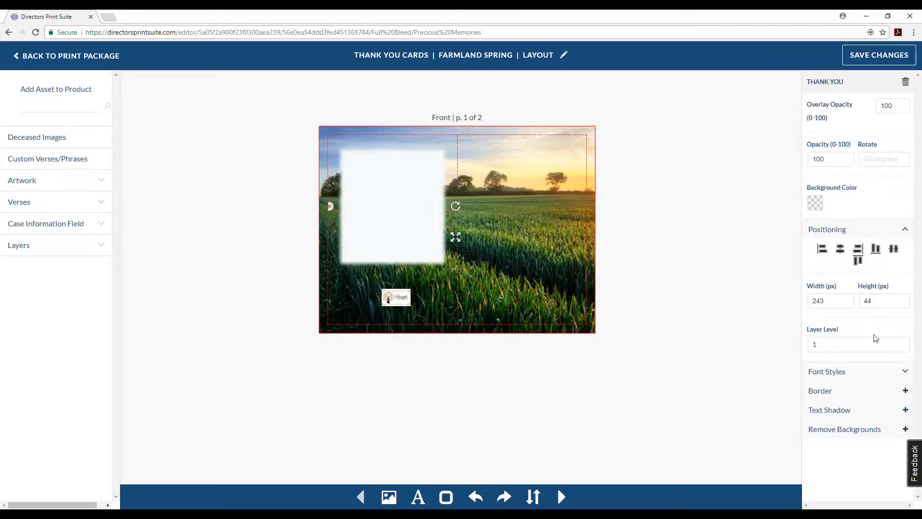
left_click(902, 343)
left_click(902, 343)
left_click(902, 342)
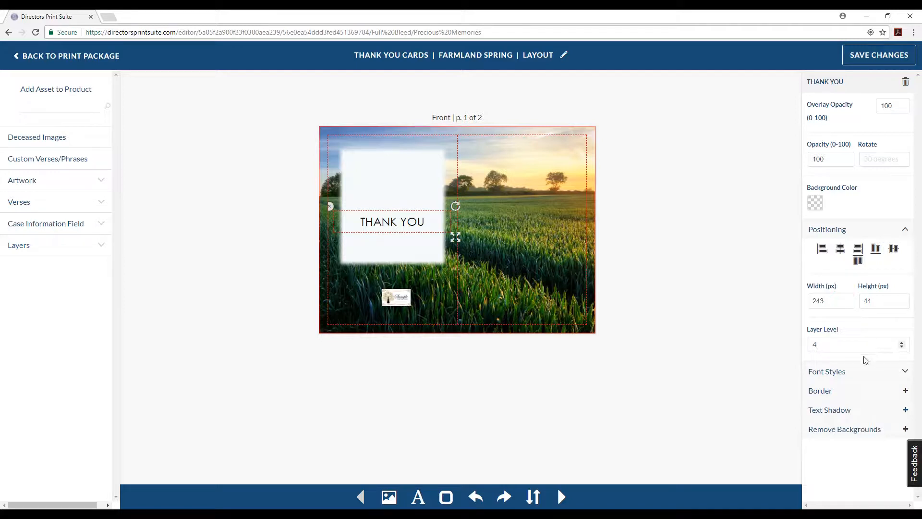
Examine the THANK YOU text's font, weight, text decoration and colour options, including the RGB values
left_click(843, 372)
scroll(840, 375, "down", 3)
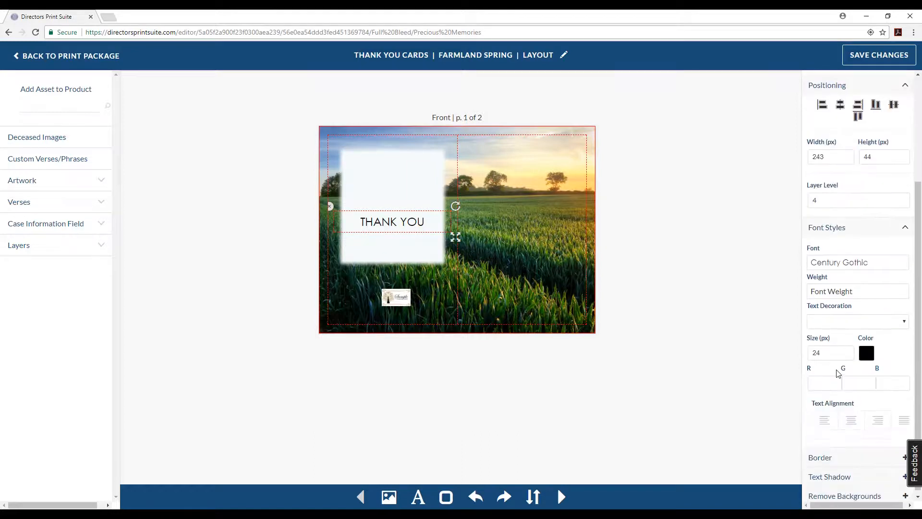
left_click(409, 221)
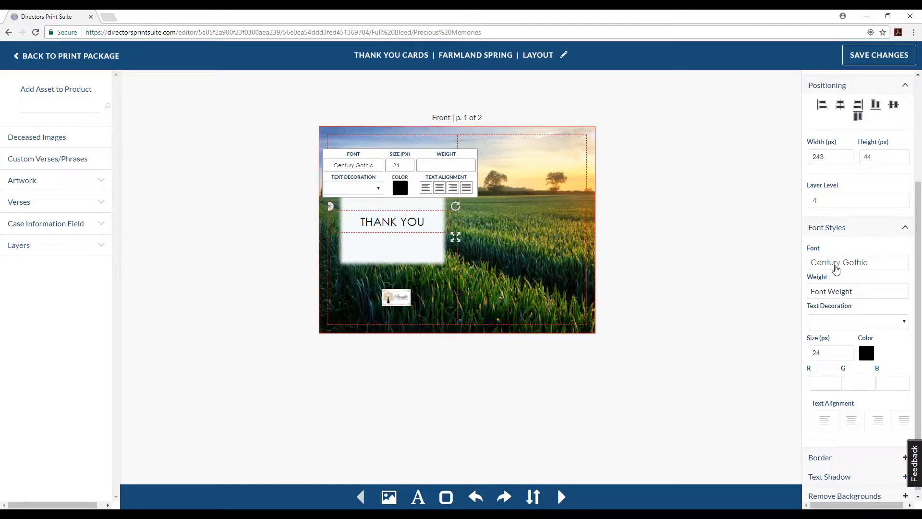
left_click(835, 268)
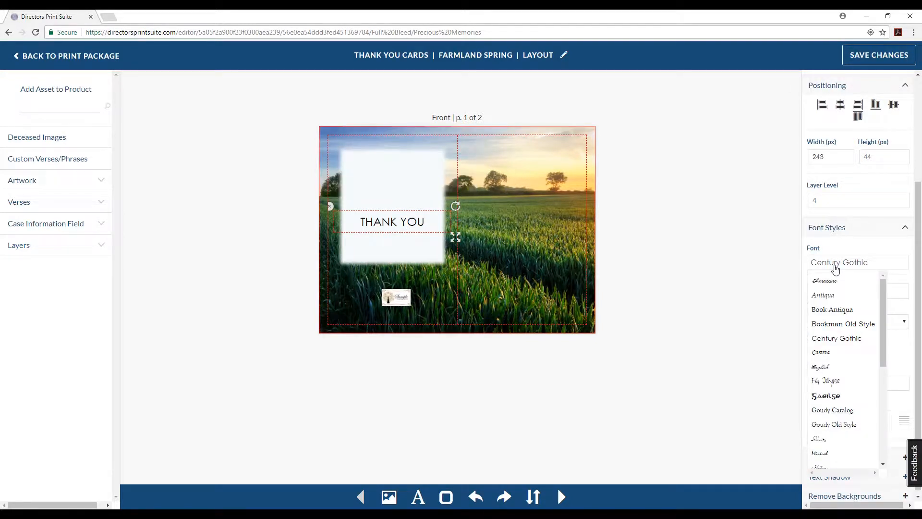
left_click(835, 267)
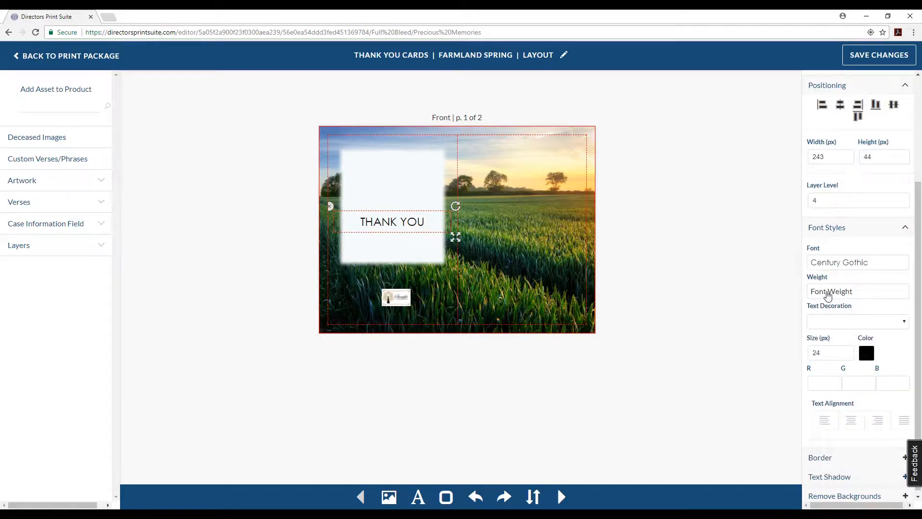
left_click(828, 294)
left_click(828, 294)
left_click(830, 323)
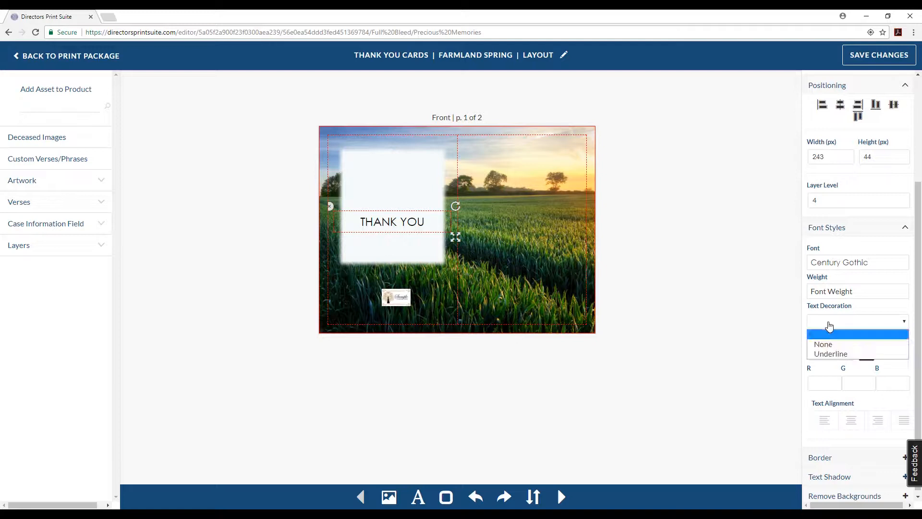
left_click(829, 326)
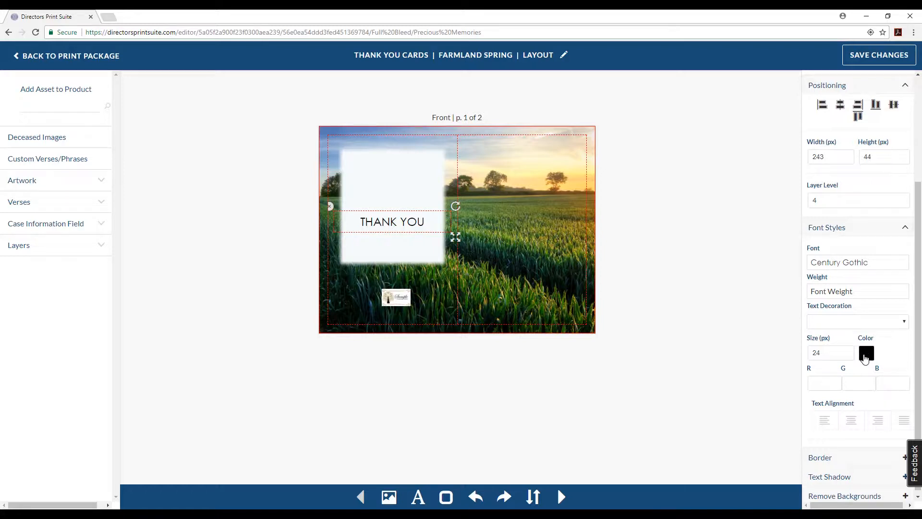
left_click(864, 356)
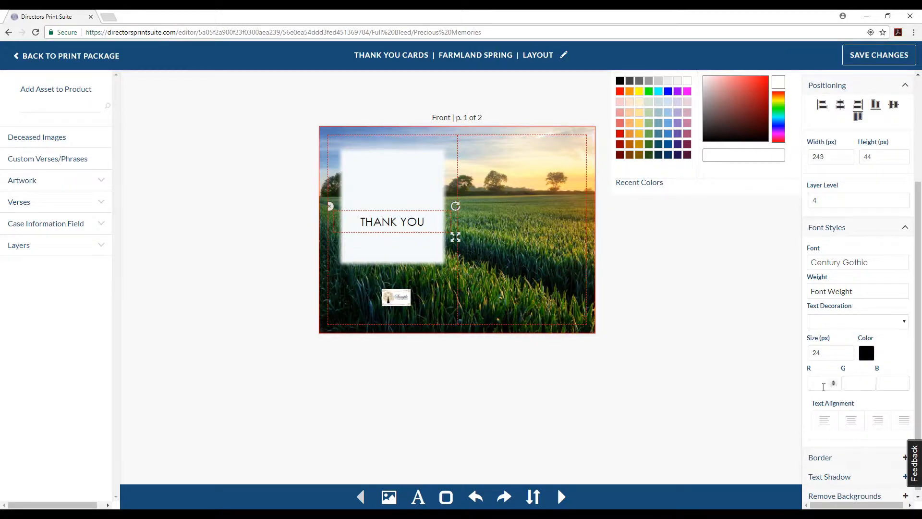
left_click(826, 382)
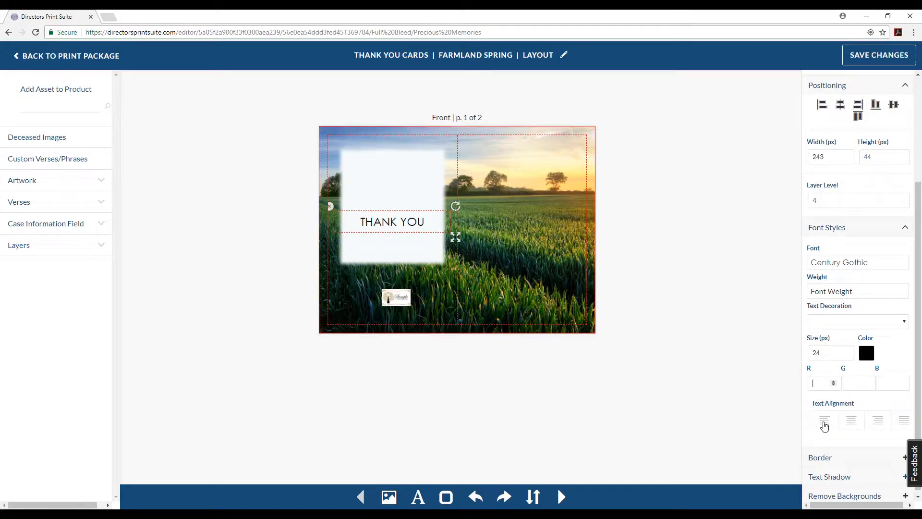
Try left alignment on the THANK YOU text and centre it within its box again
left_click(824, 424)
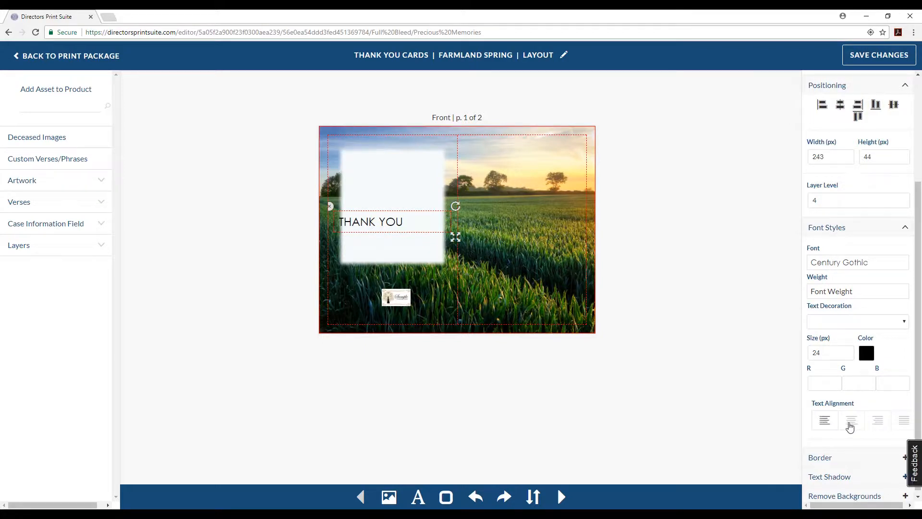
left_click(850, 426)
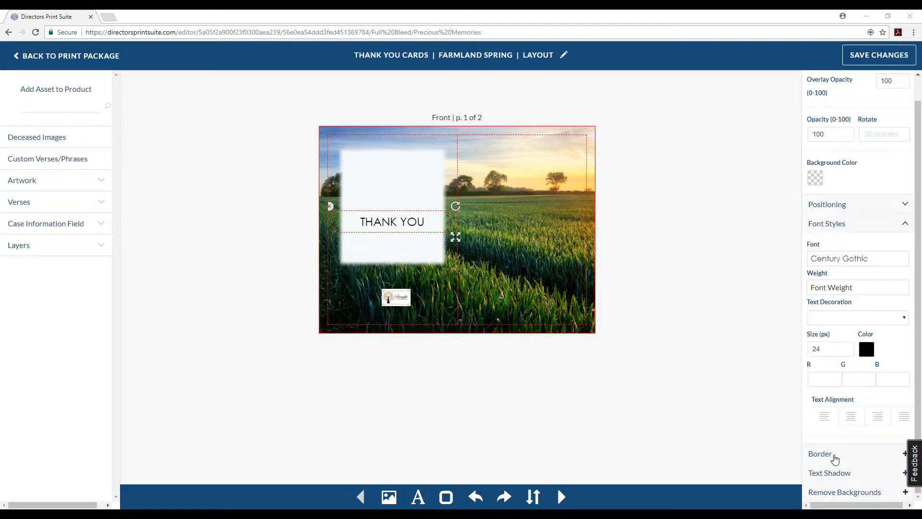
Try a 1 px black border with a larger border radius around the THANK YOU text, and remove the border again
left_click(835, 455)
scroll(845, 460, "down", 2)
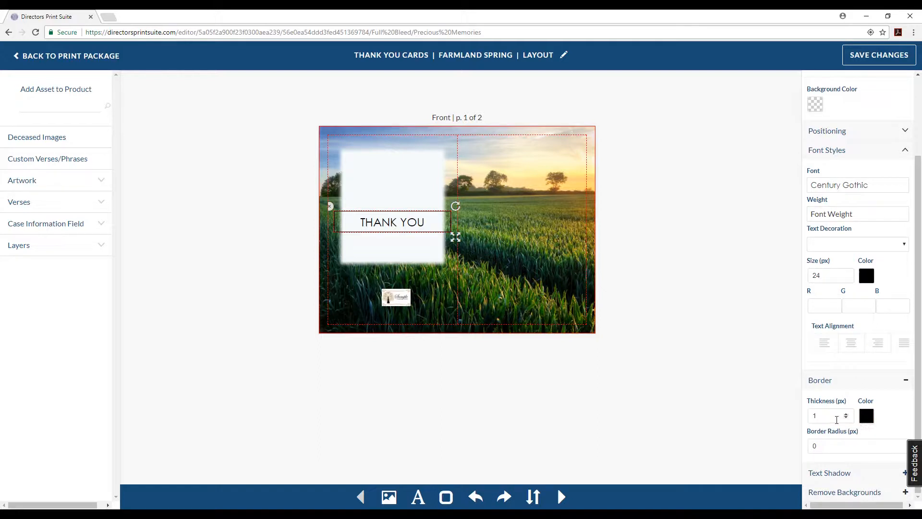
left_click(836, 446)
left_click(902, 444)
left_click(901, 444)
left_click(901, 443)
left_click(854, 382)
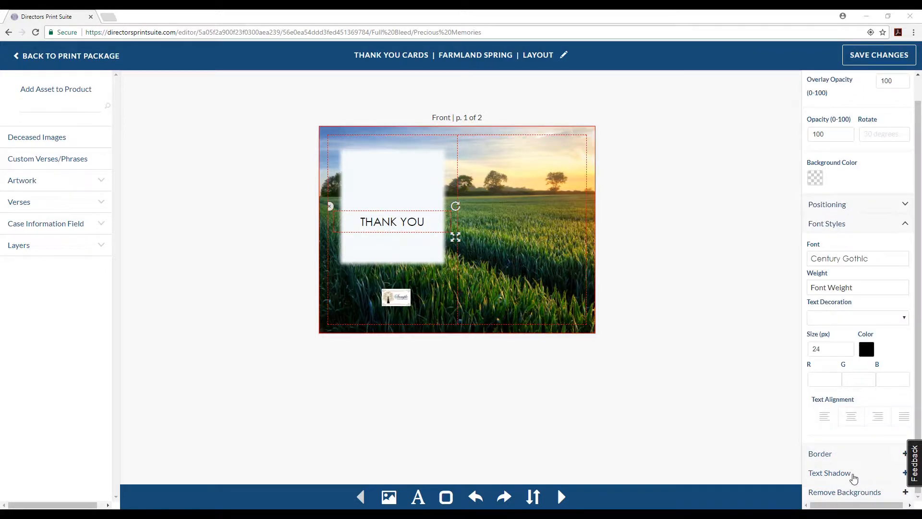
Try a black text shadow on the THANK YOU text and remove it again
left_click(854, 475)
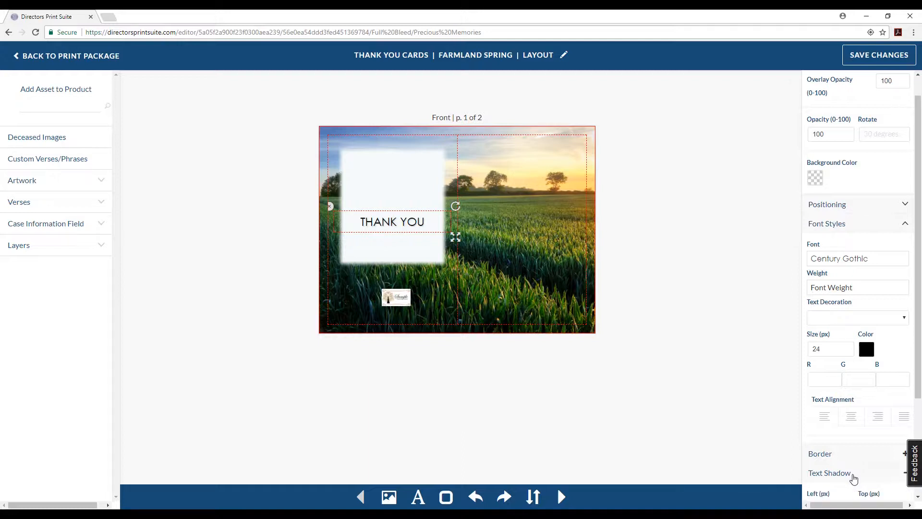
scroll(837, 456, "down", 3)
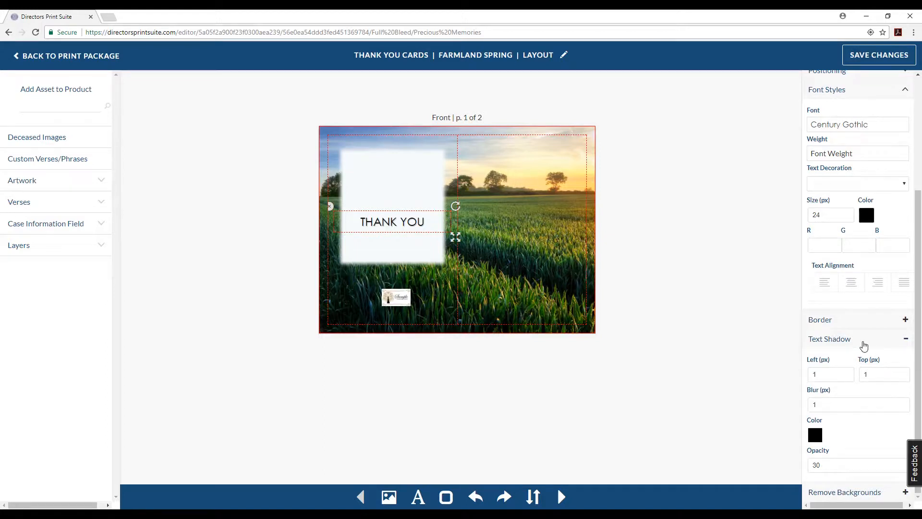
left_click(864, 342)
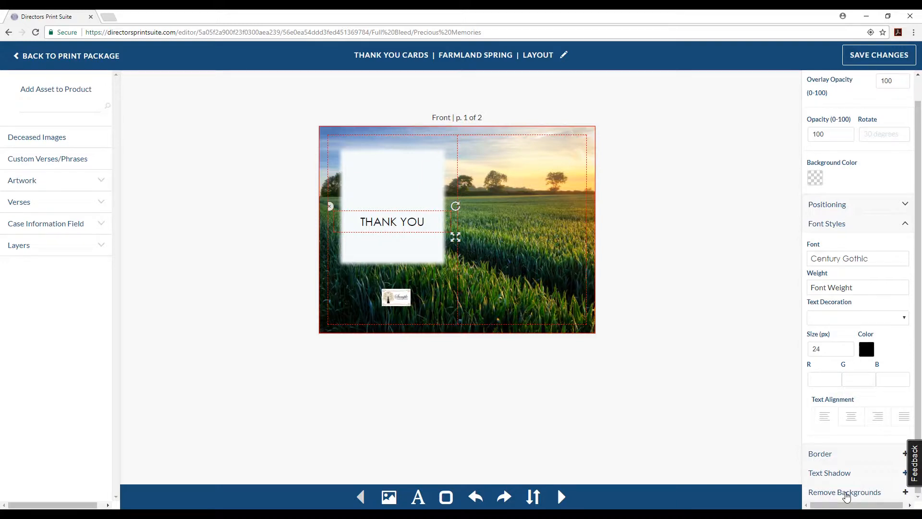
Hide the card's backgrounds temporarily and restore them
left_click(846, 496)
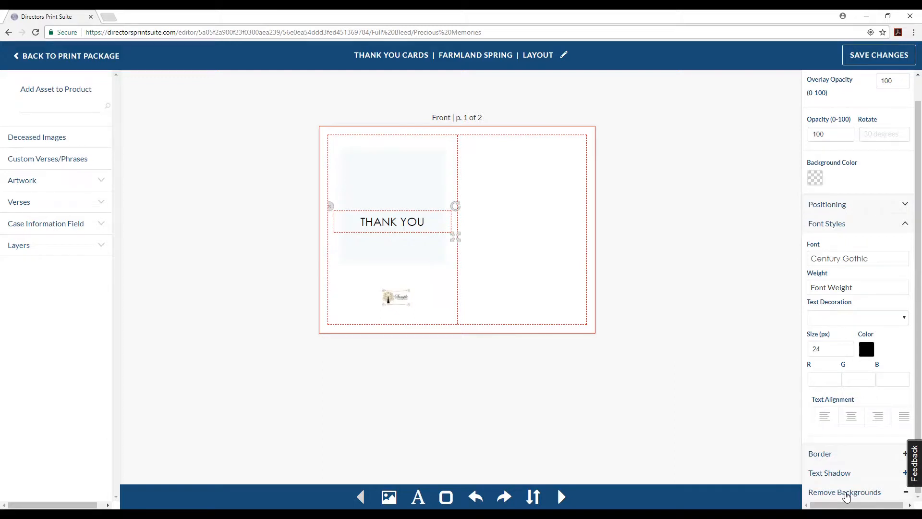
left_click(846, 494)
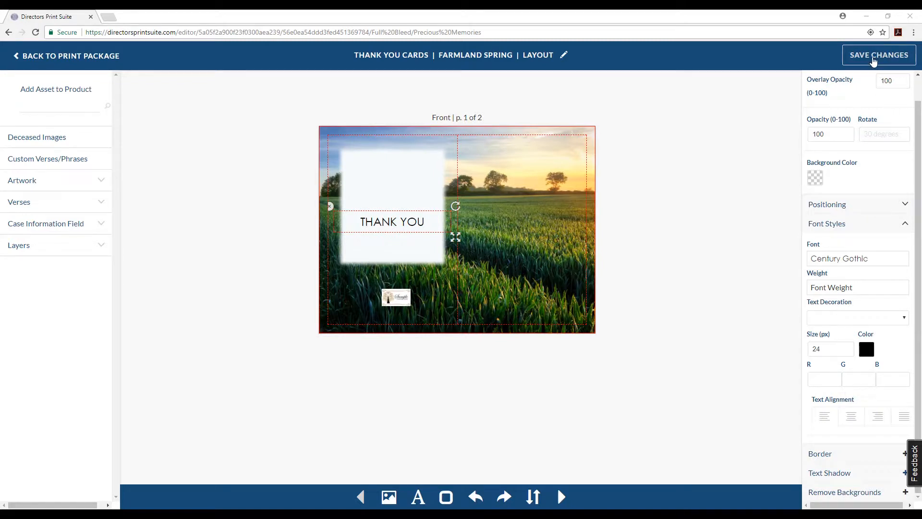
Save the changes to the thank-you card and review its template options without switching or saving a template
left_click(873, 58)
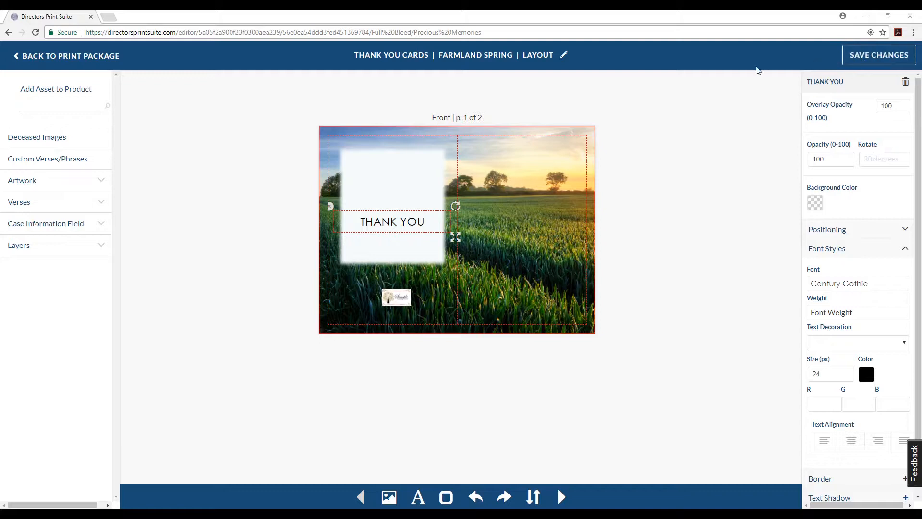
left_click(551, 58)
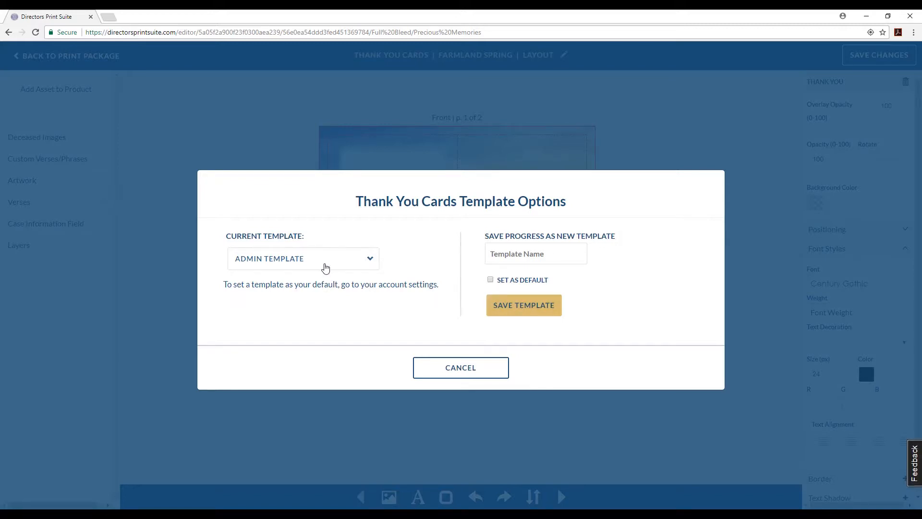
left_click(325, 264)
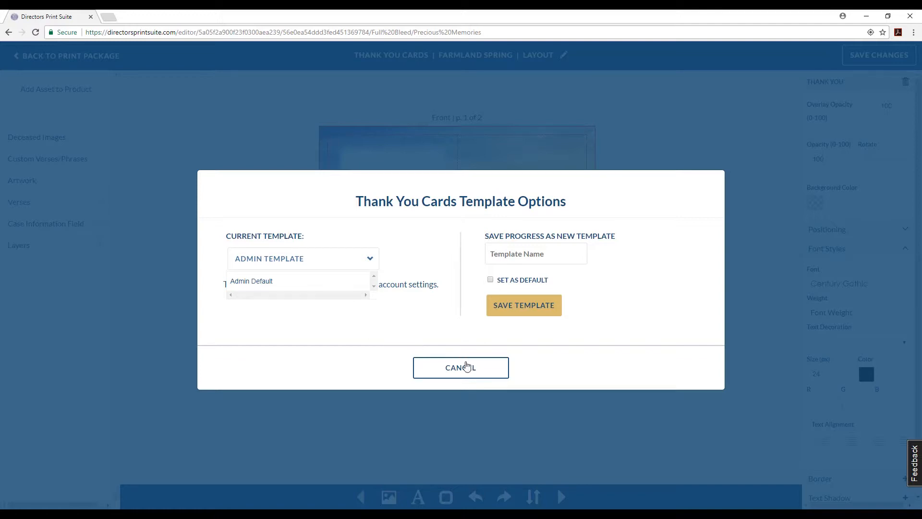
left_click(470, 368)
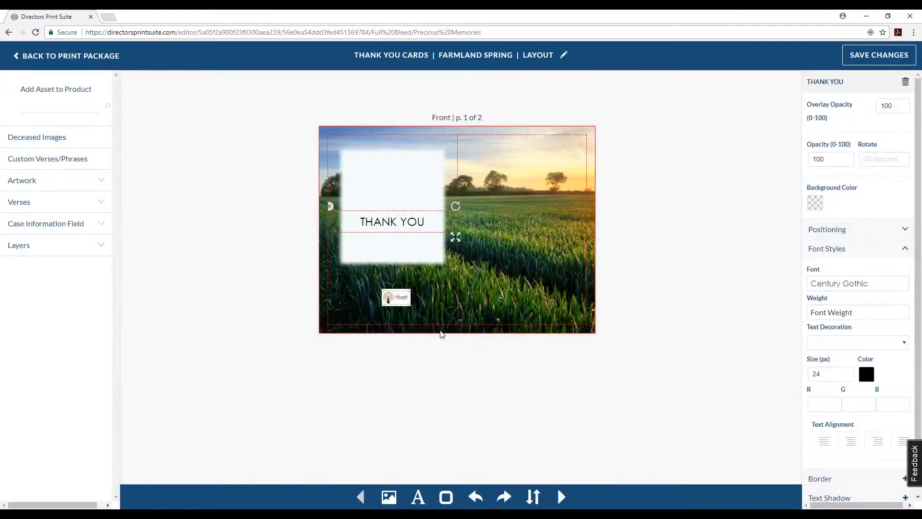
Return to the print package, select the Thank You Cards product and request its print file, dismissing the pop-up notice
left_click(80, 59)
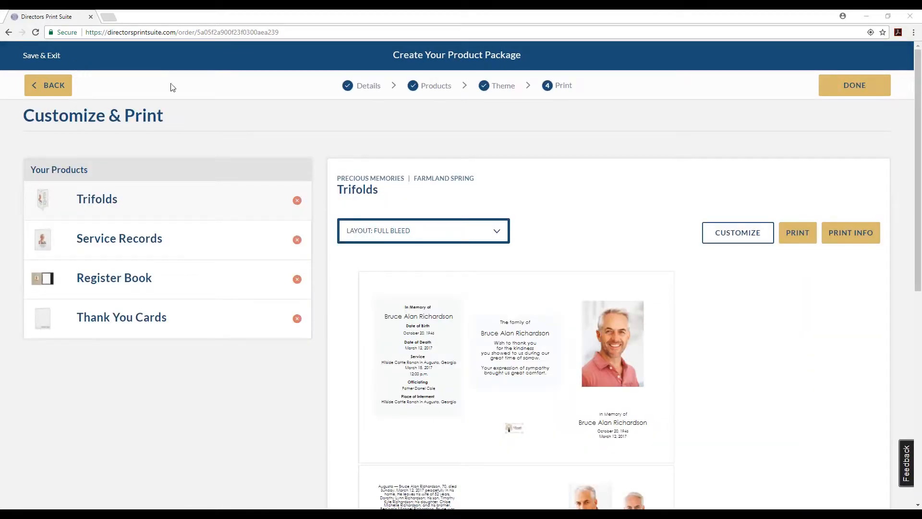
left_click(156, 325)
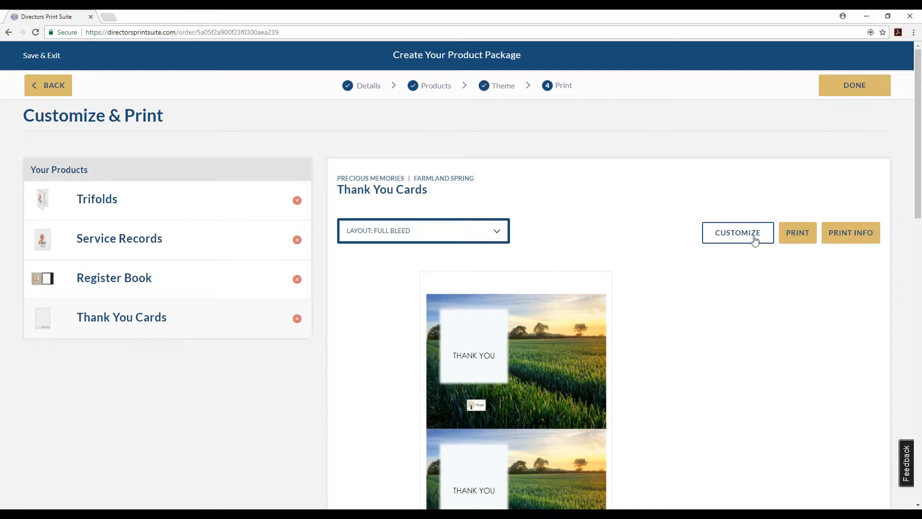
left_click(797, 244)
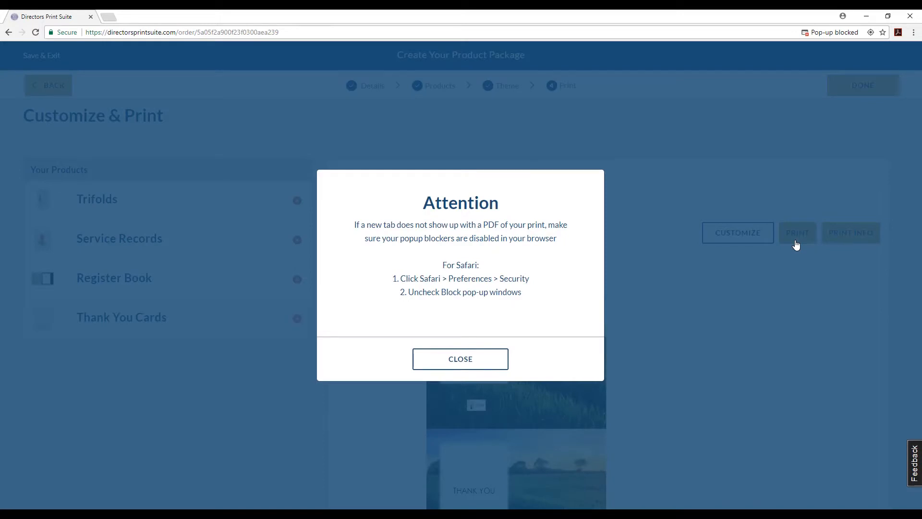
left_click(464, 361)
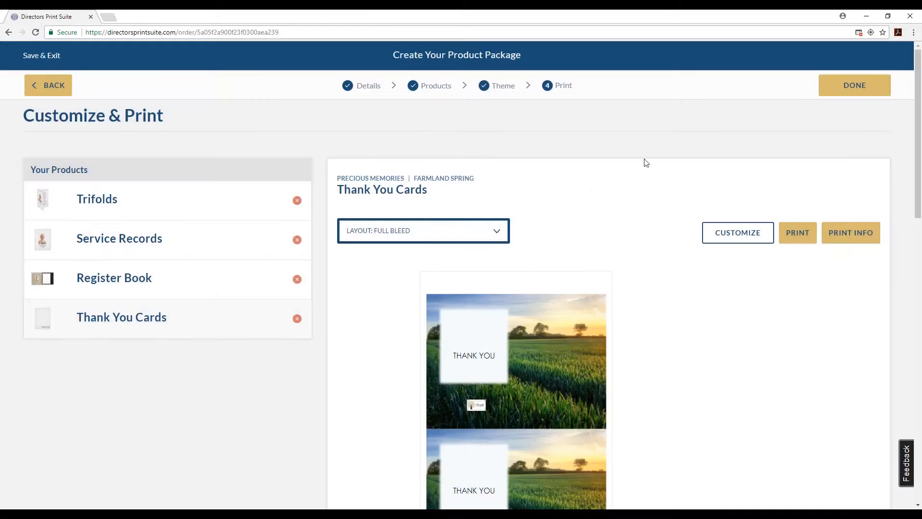
Set the browser to always allow pop-ups from directorsprintsuite.com
left_click(859, 34)
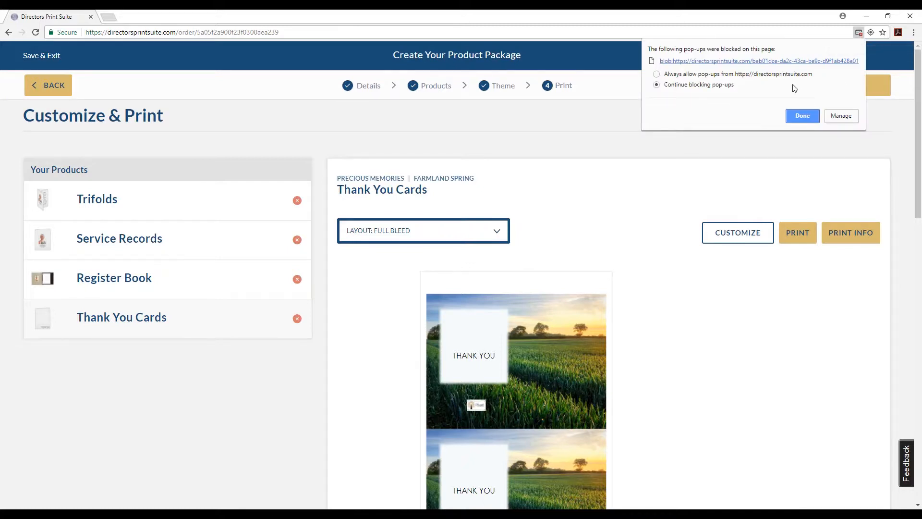
left_click(673, 77)
left_click(802, 116)
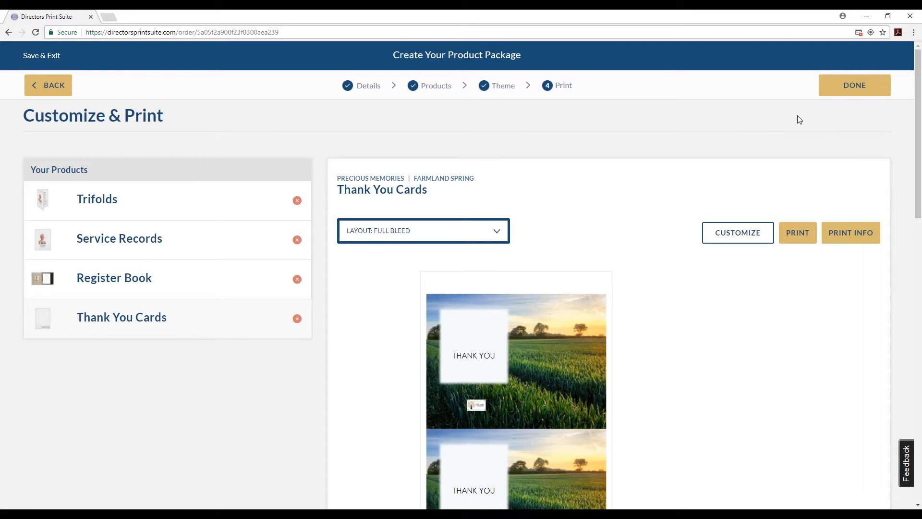
Set Chrome's PDF documents content setting to download PDF files instead of opening them automatically, and close the settings
left_click(915, 33)
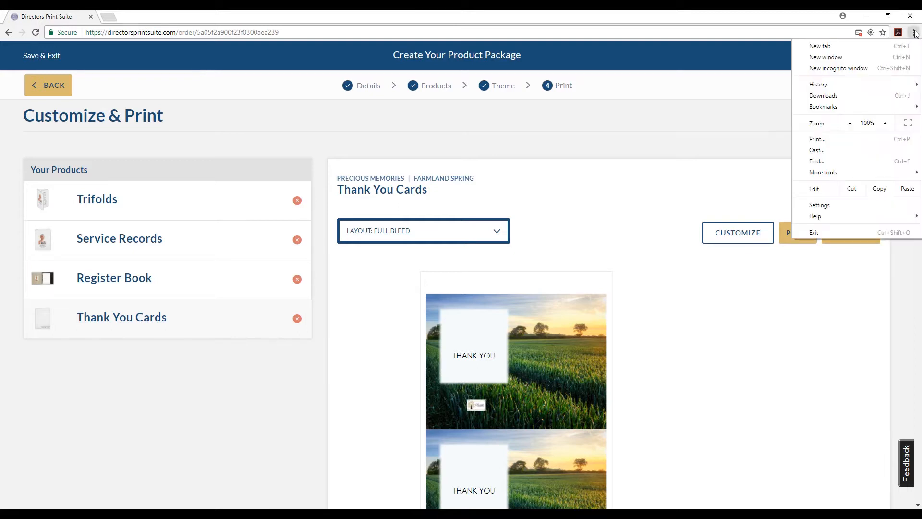
key("Escape")
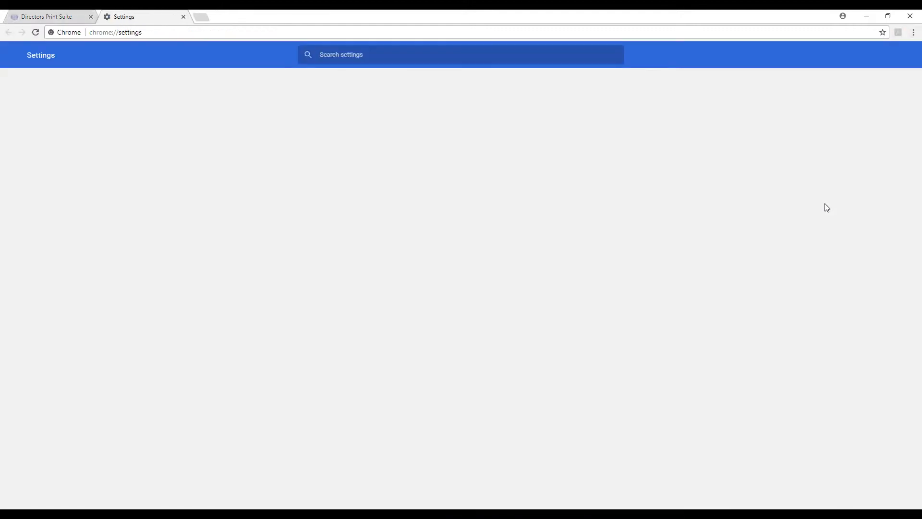
scroll(639, 248, "down", 3)
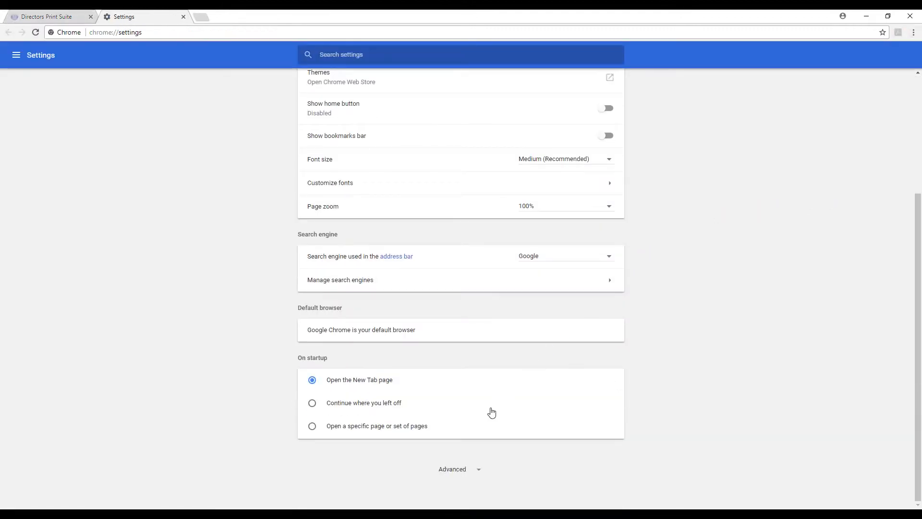
left_click(454, 469)
scroll(440, 433, "down", 2)
scroll(440, 432, "down", 6)
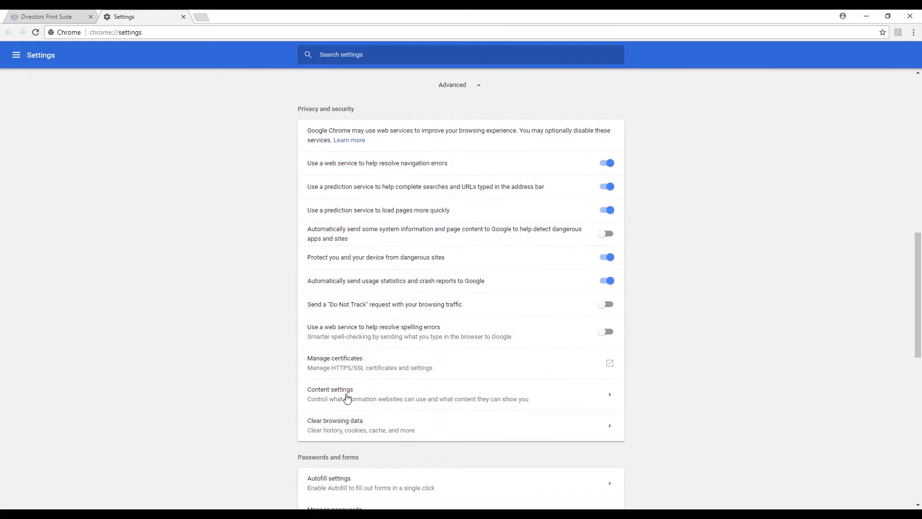
left_click(347, 398)
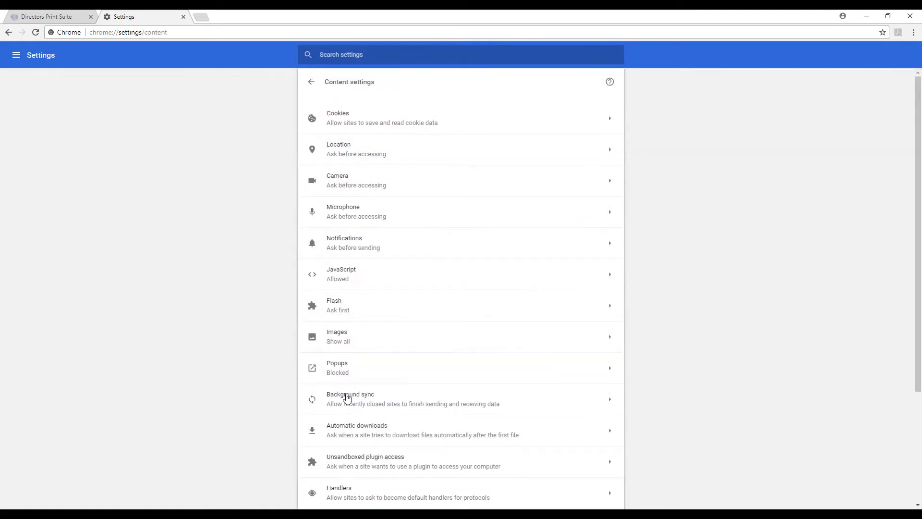
scroll(348, 408, "down", 3)
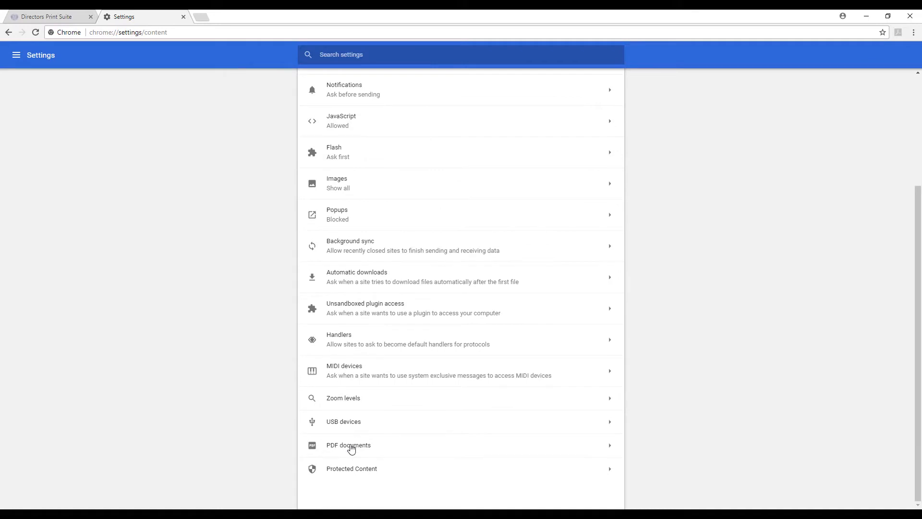
left_click(351, 449)
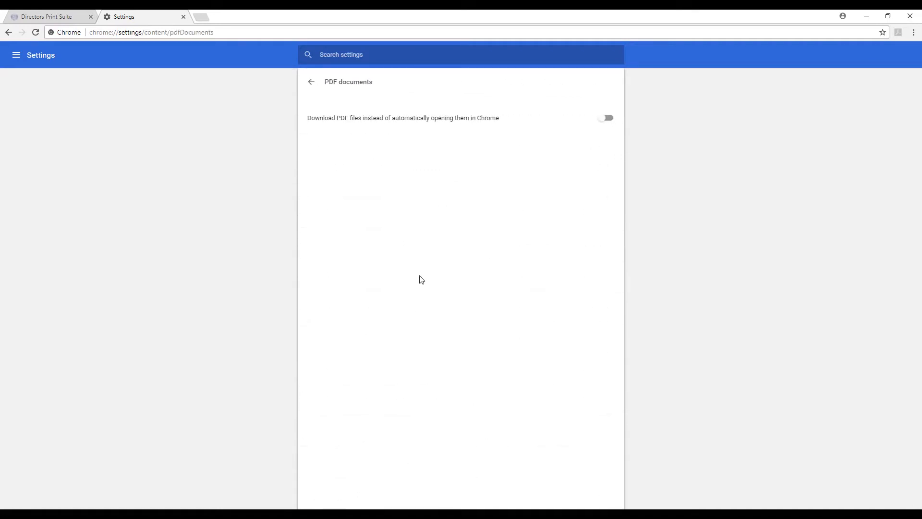
left_click(607, 120)
left_click(183, 16)
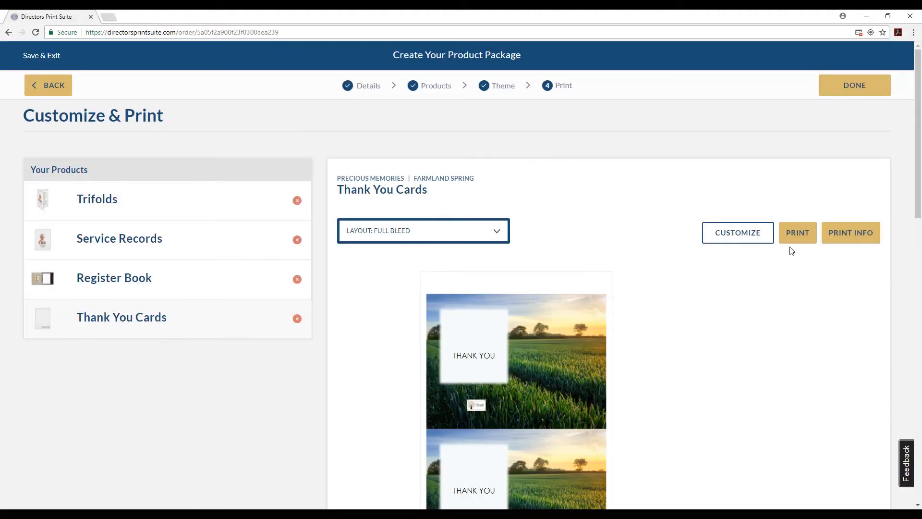
Generate the Thank You Cards print PDF, review its print settings in Adobe Acrobat, and close the file without printing
left_click(801, 234)
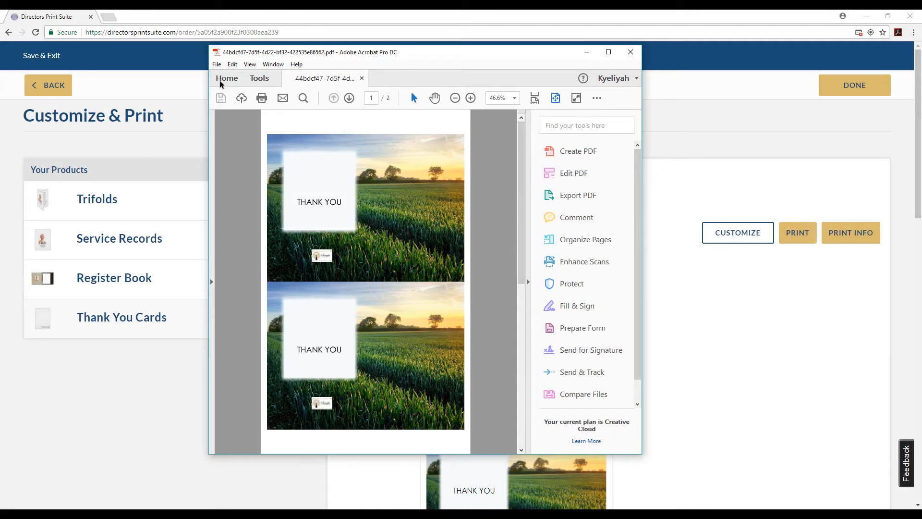
left_click(217, 64)
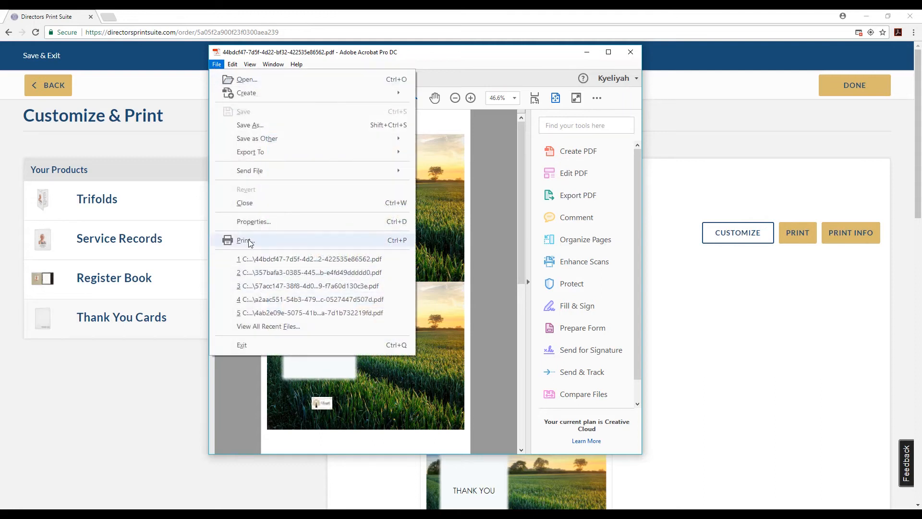
left_click(250, 240)
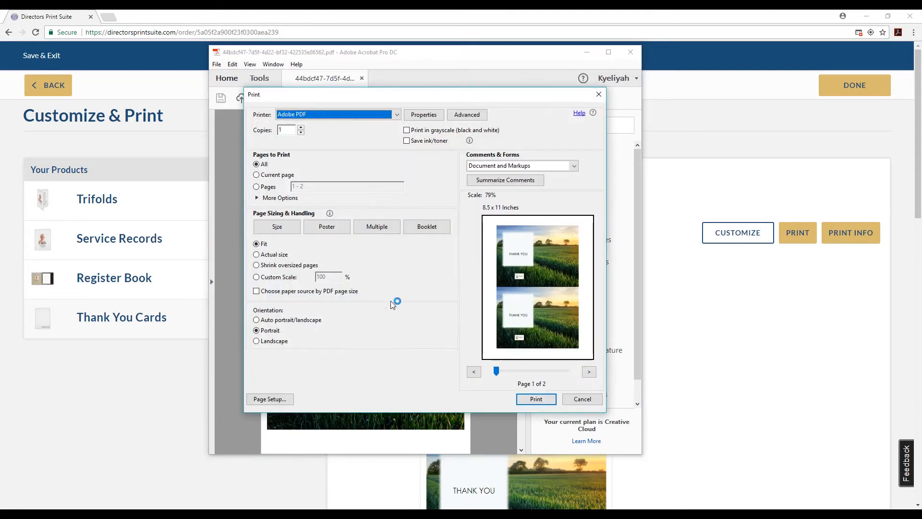
left_click(584, 401)
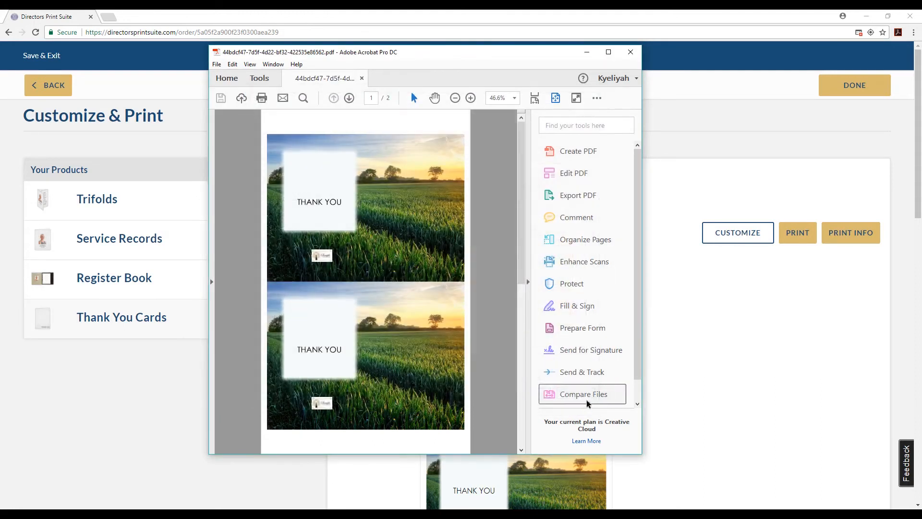
left_click(630, 53)
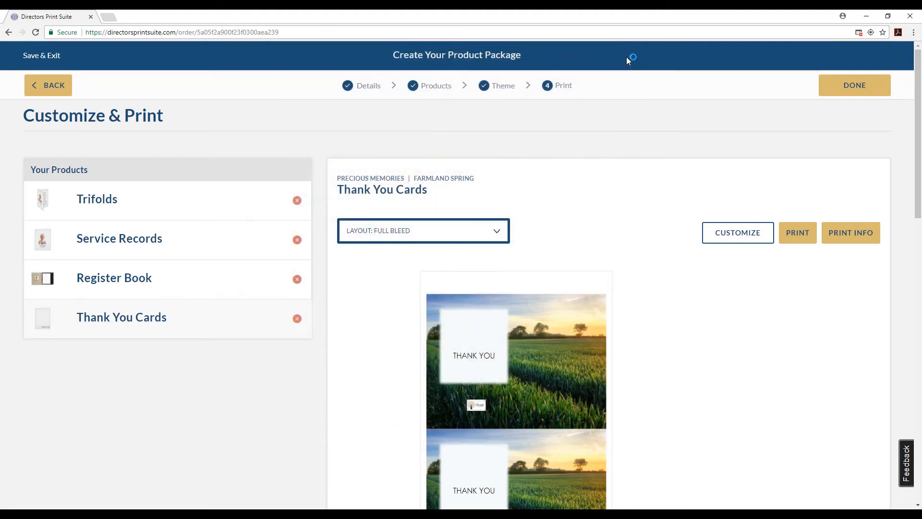
Open the print information for the Thank You Cards to review the paper and Adobe print settings
left_click(851, 233)
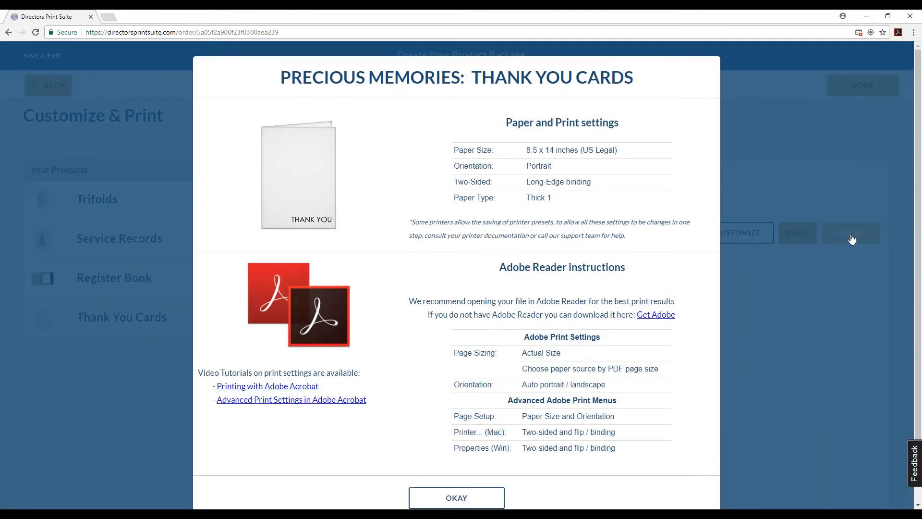